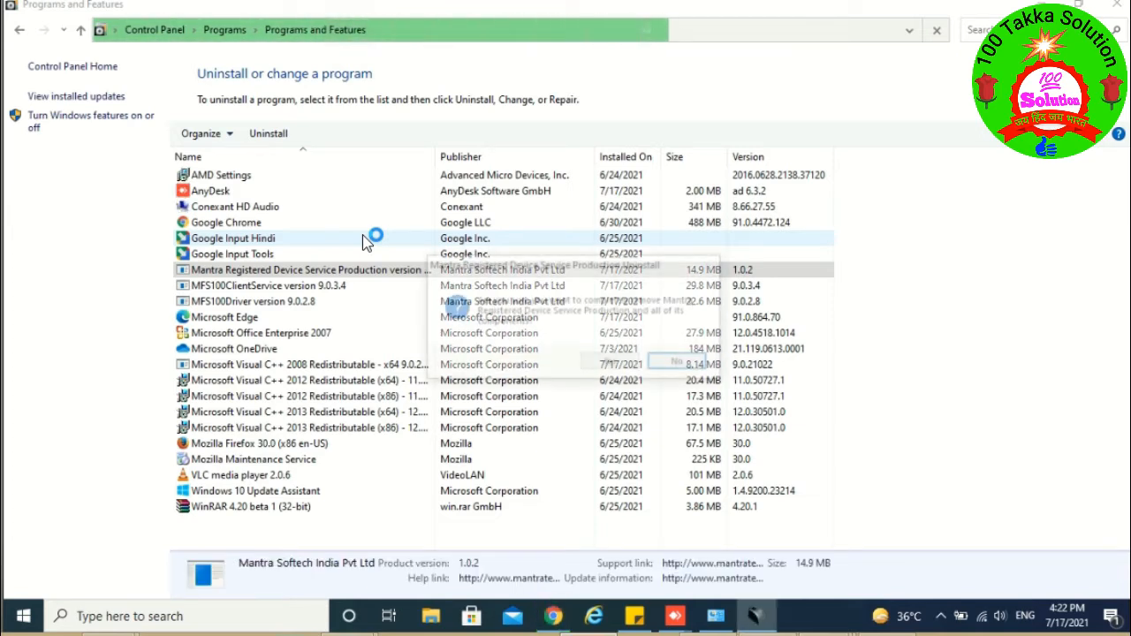
- Confirm the removal of Mantra Registered Device Service Production and finish its uninstall
click(611, 364)
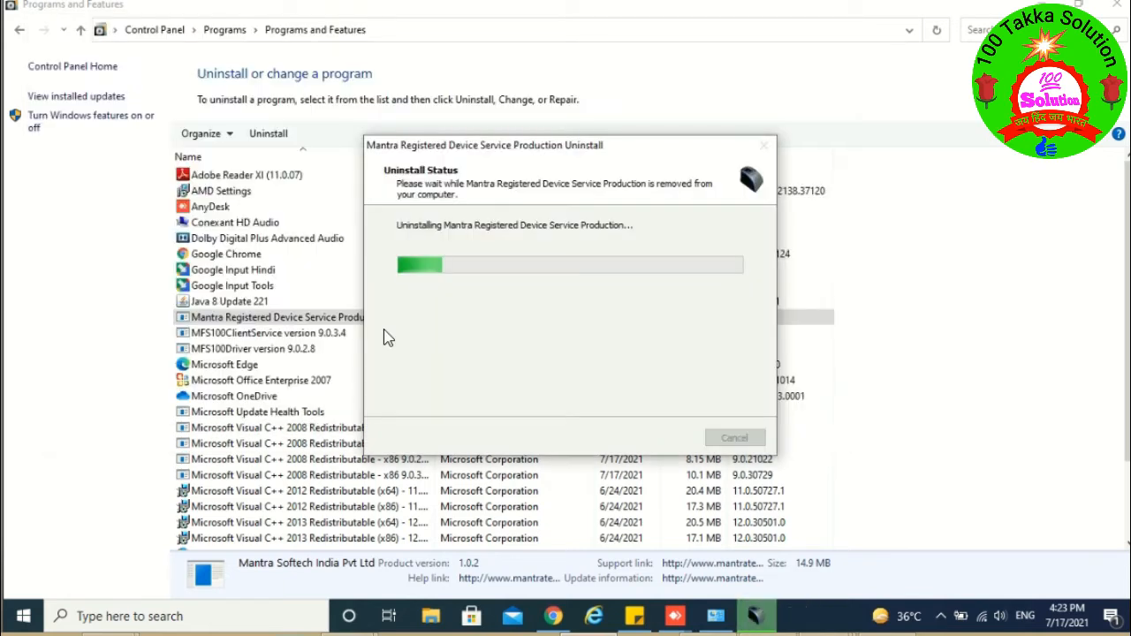
click(699, 362)
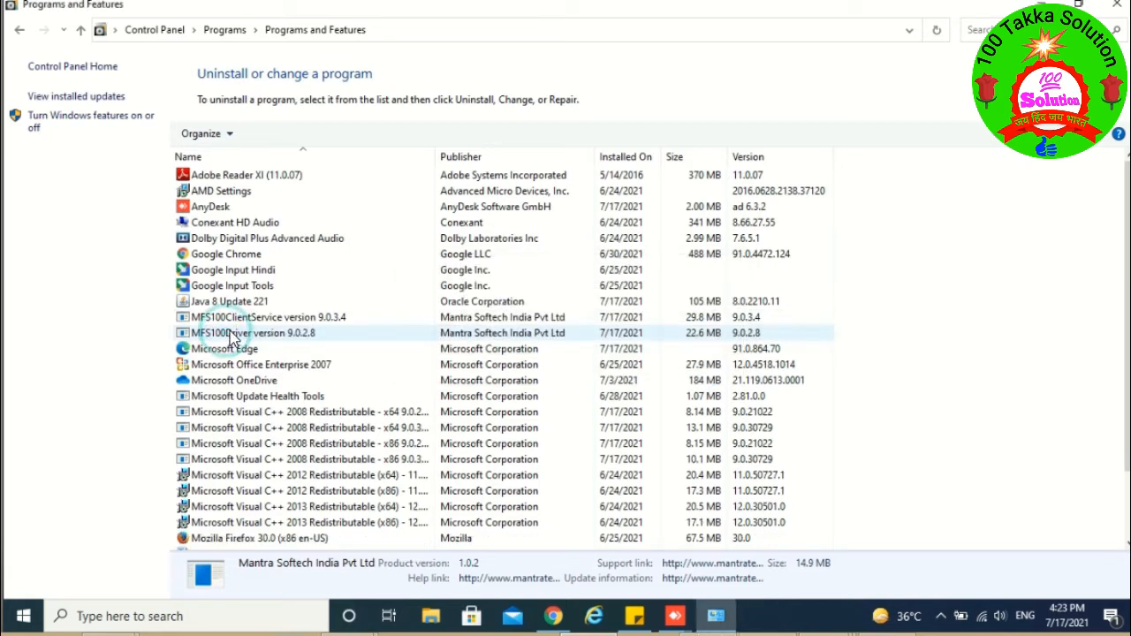
- Uninstall MFS100Driver version 9.0.2.8, including its driver package and the devices that use it
click(234, 334)
click(267, 134)
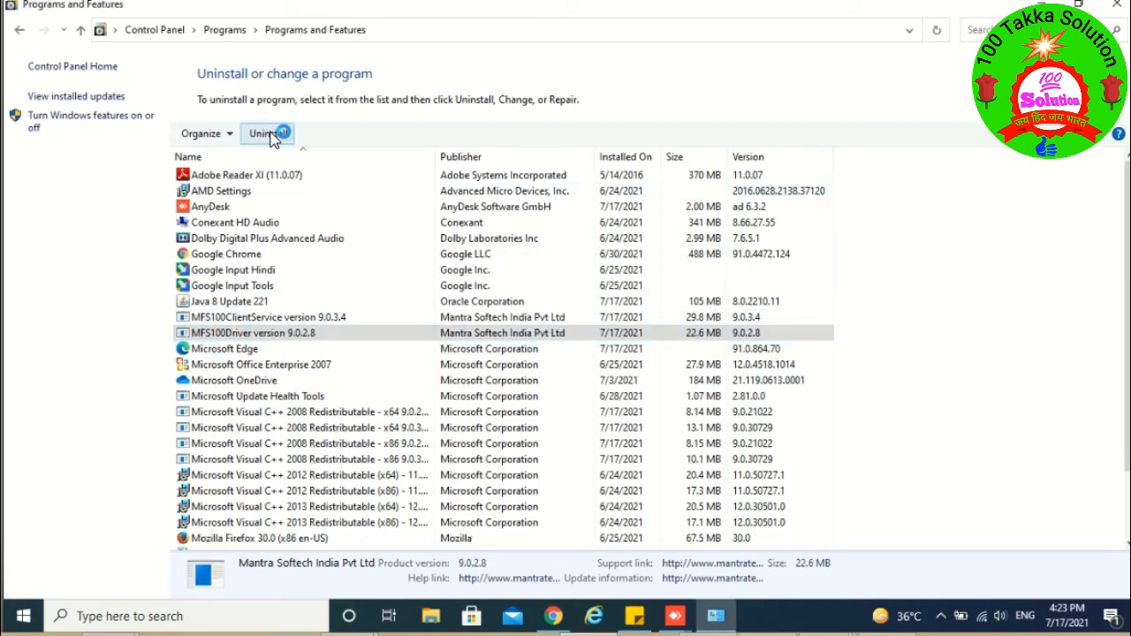
click(624, 361)
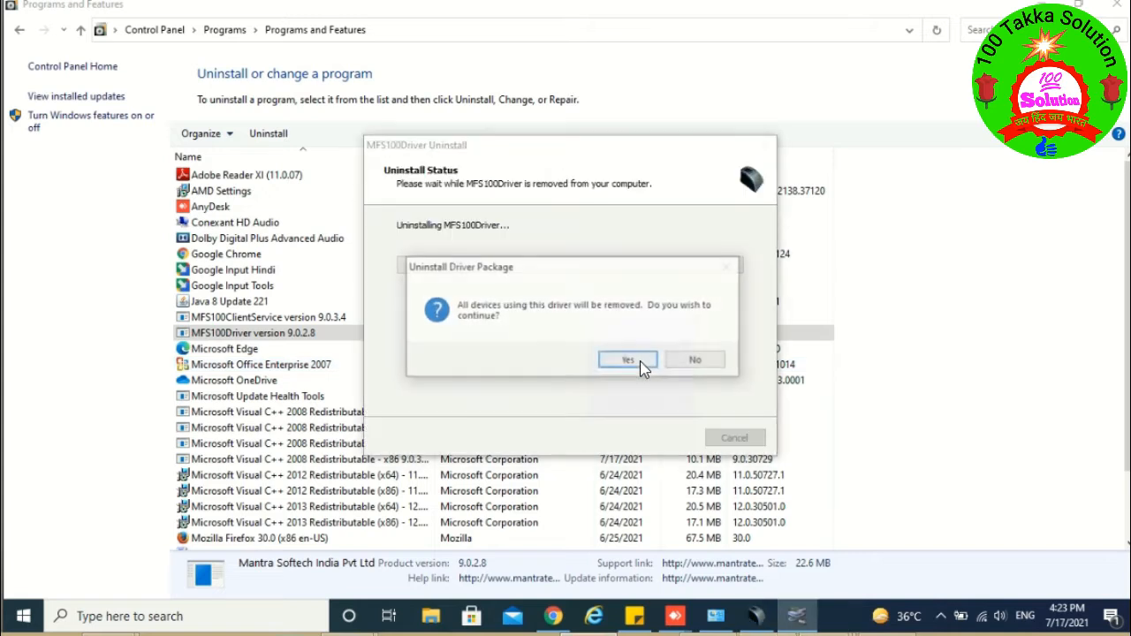
click(628, 361)
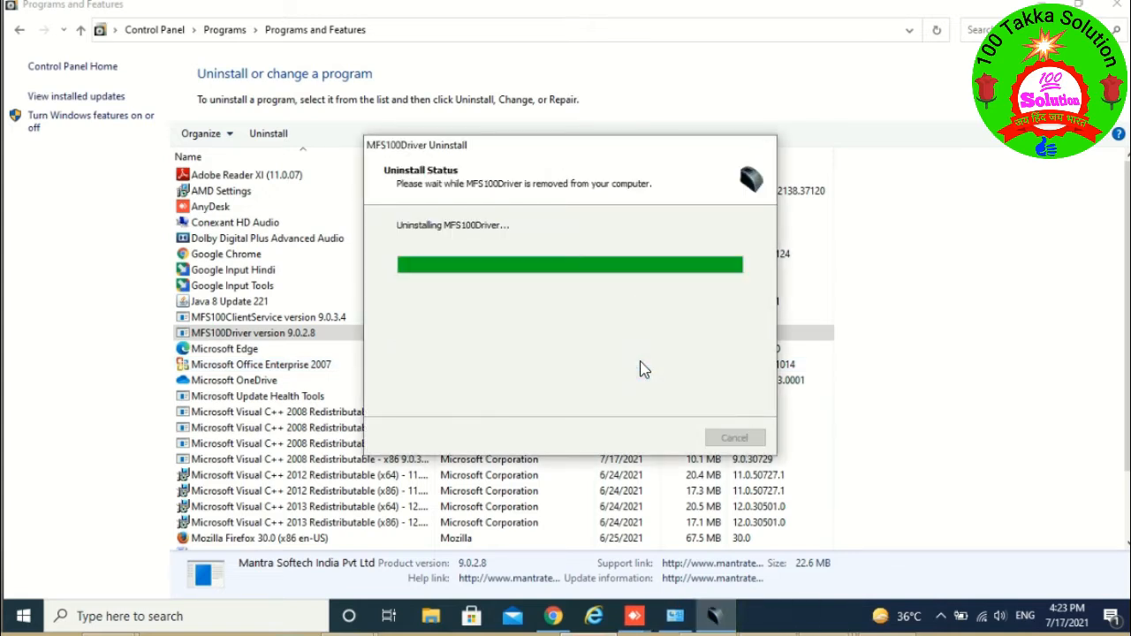
click(694, 360)
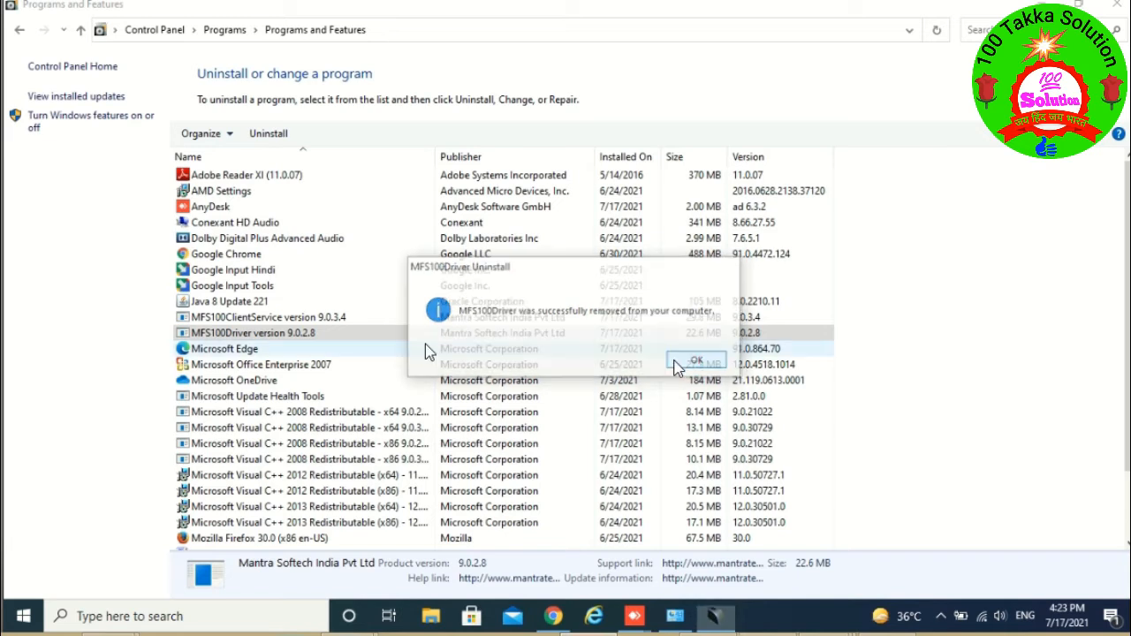
- Uninstall MFS100ClientService version 9.0.3.4 from the installed programs
click(226, 318)
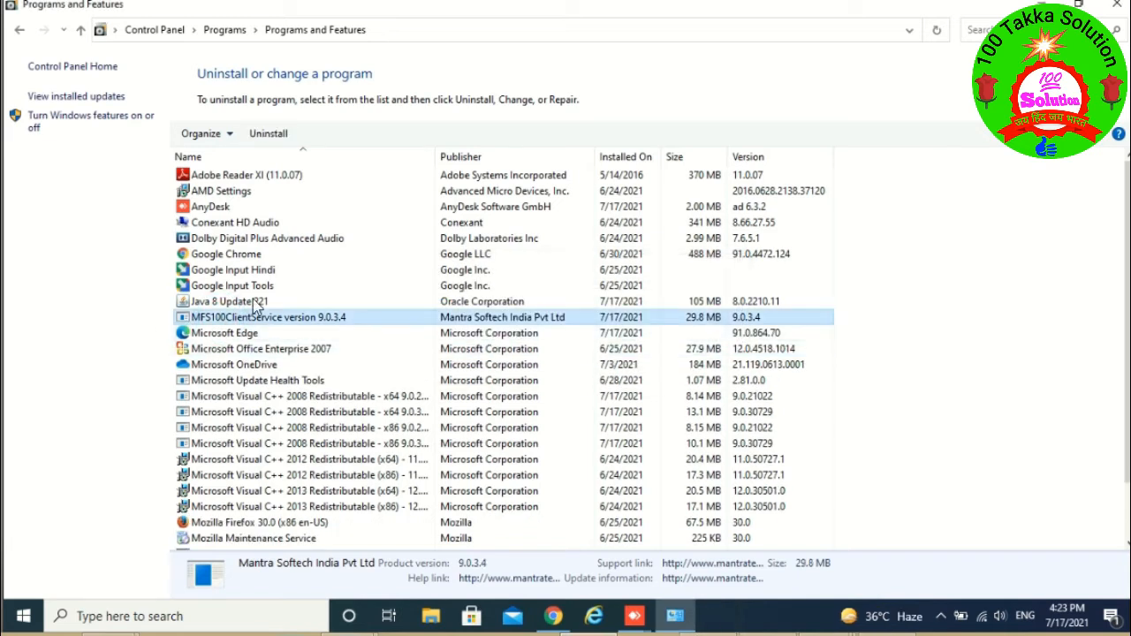
click(269, 135)
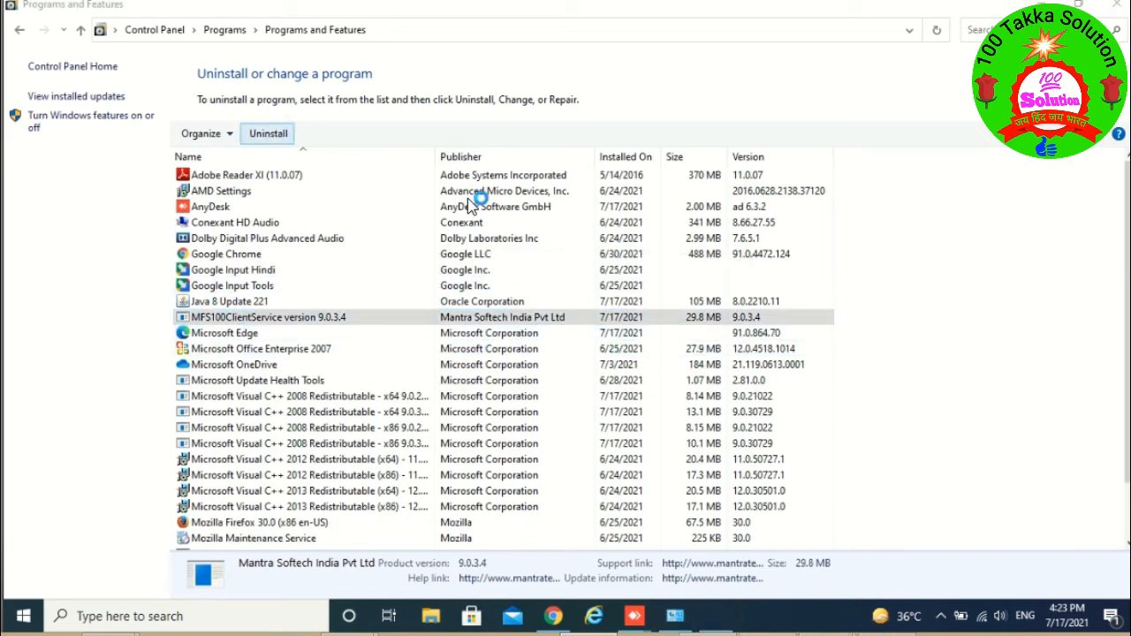
click(606, 361)
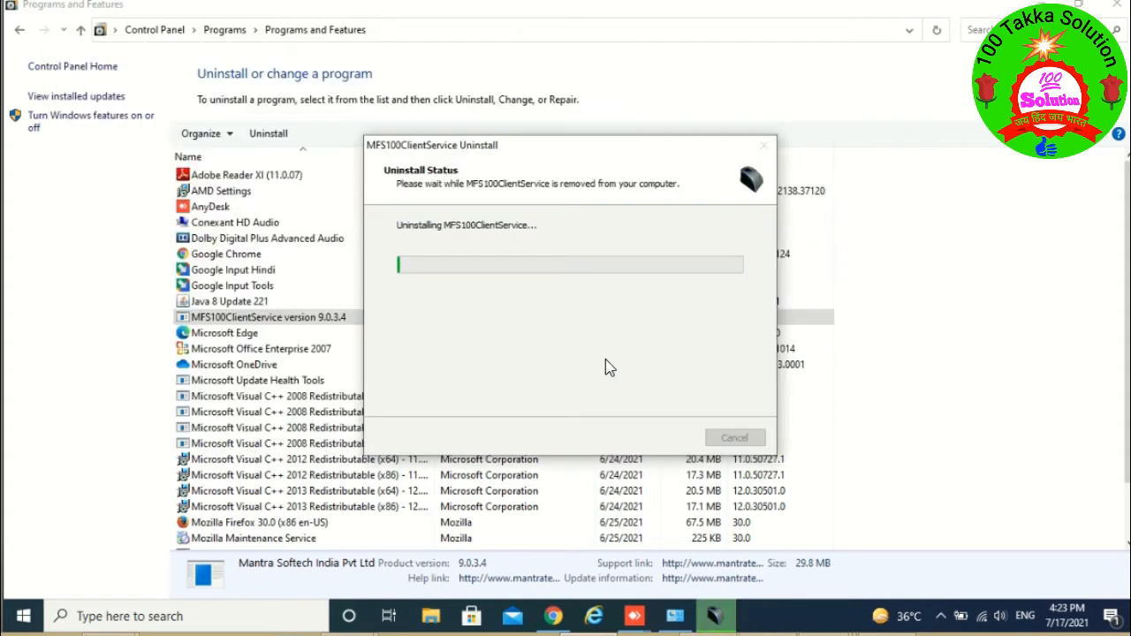
click(687, 361)
- Try to uninstall Microsoft Visual C++ 2008 Redistributable - x64 9.0.21022
click(277, 380)
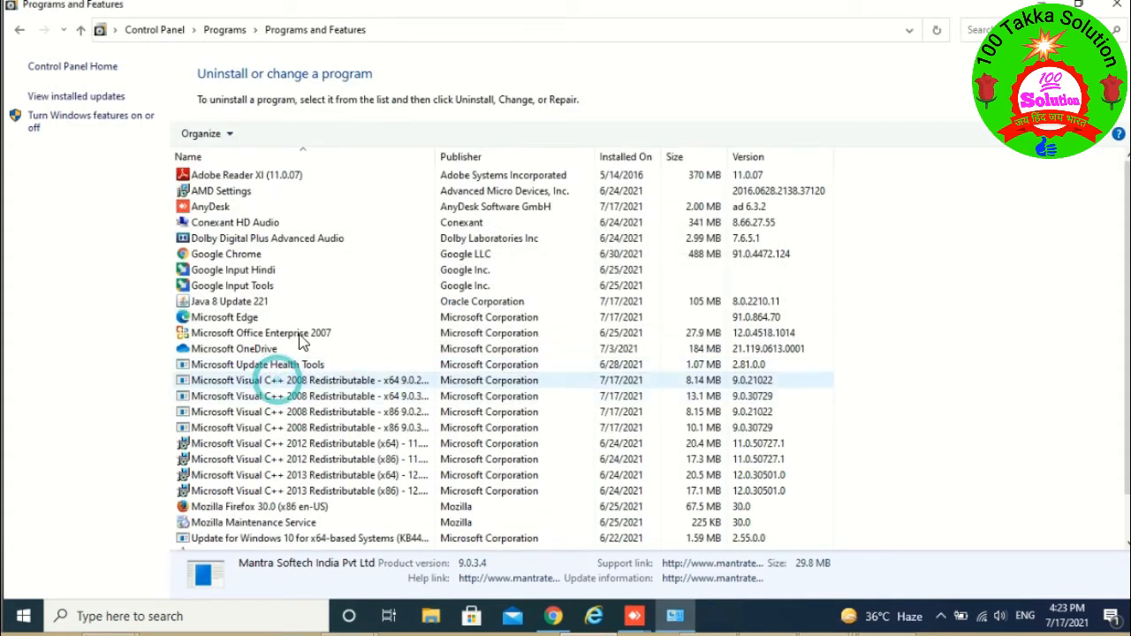
click(270, 134)
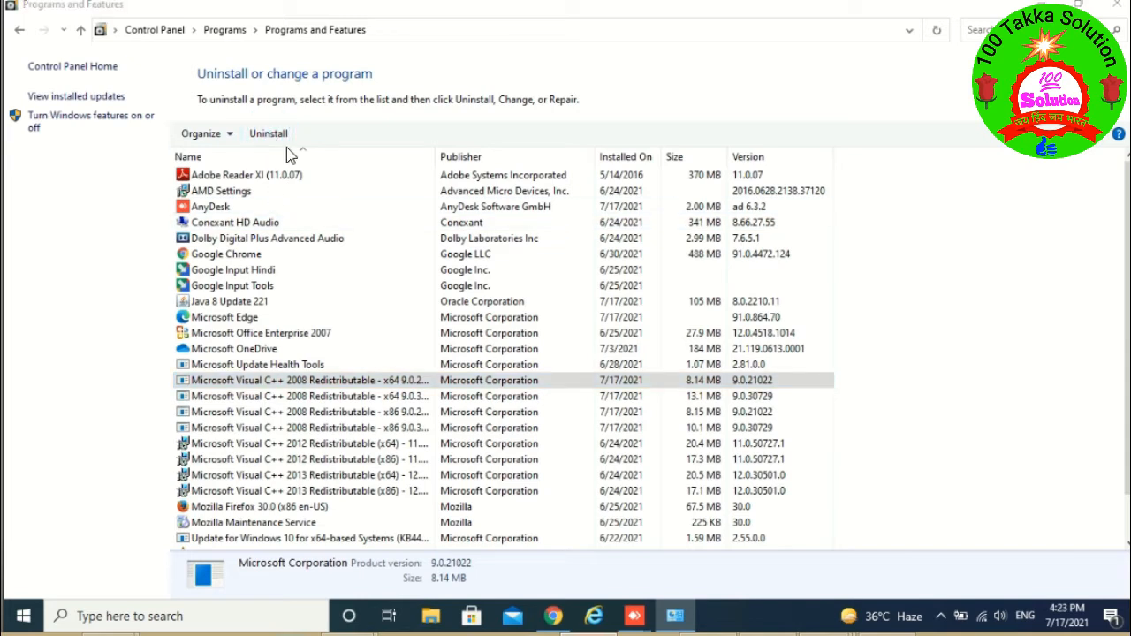
click(690, 304)
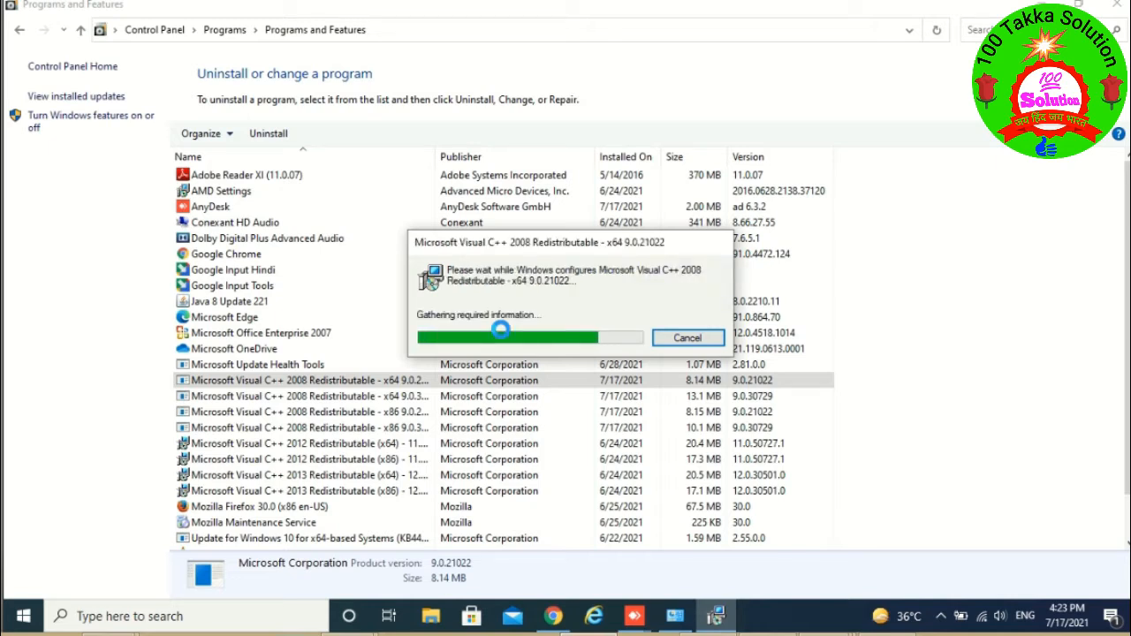
click(600, 344)
click(600, 345)
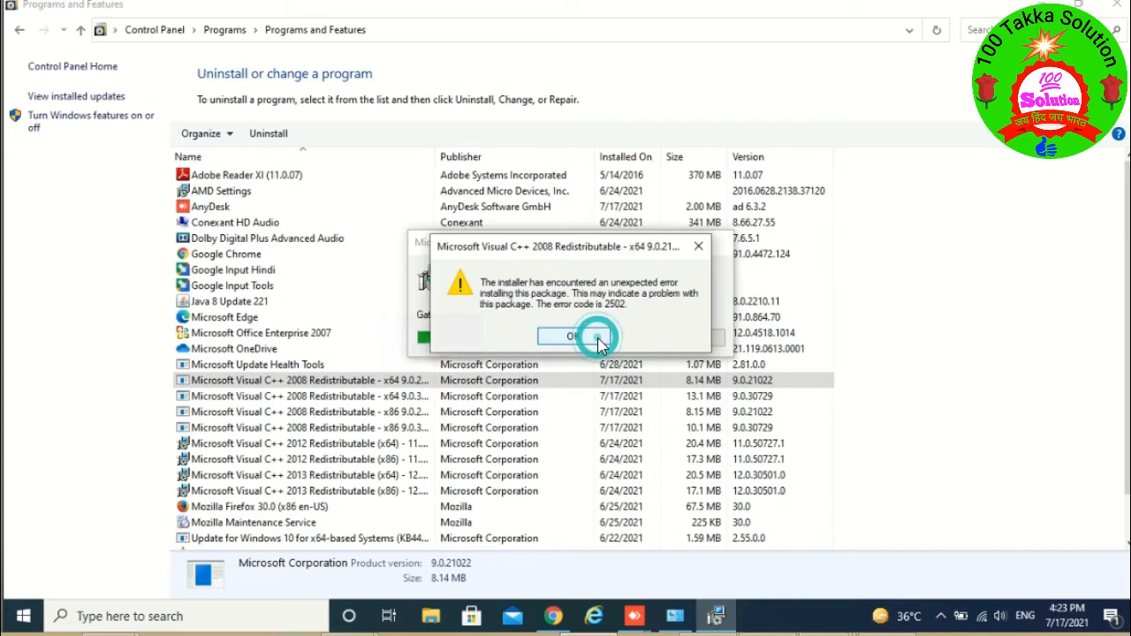
- Retry the uninstall of Microsoft Visual C++ 2008 Redistributable - x64 9.0.21022
click(353, 381)
click(274, 137)
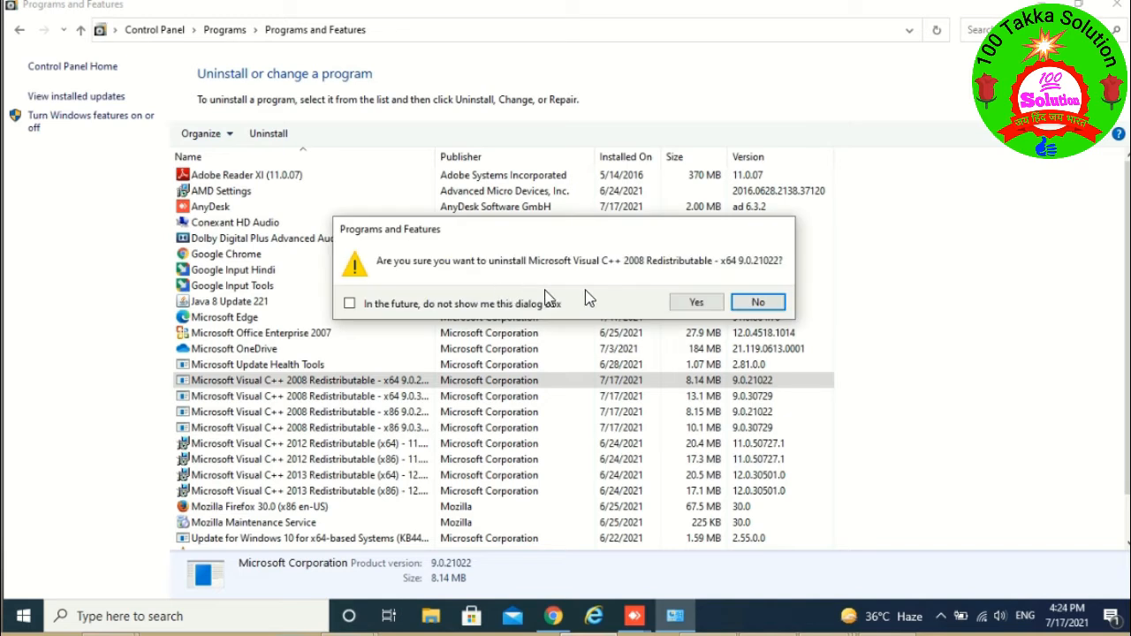
click(682, 303)
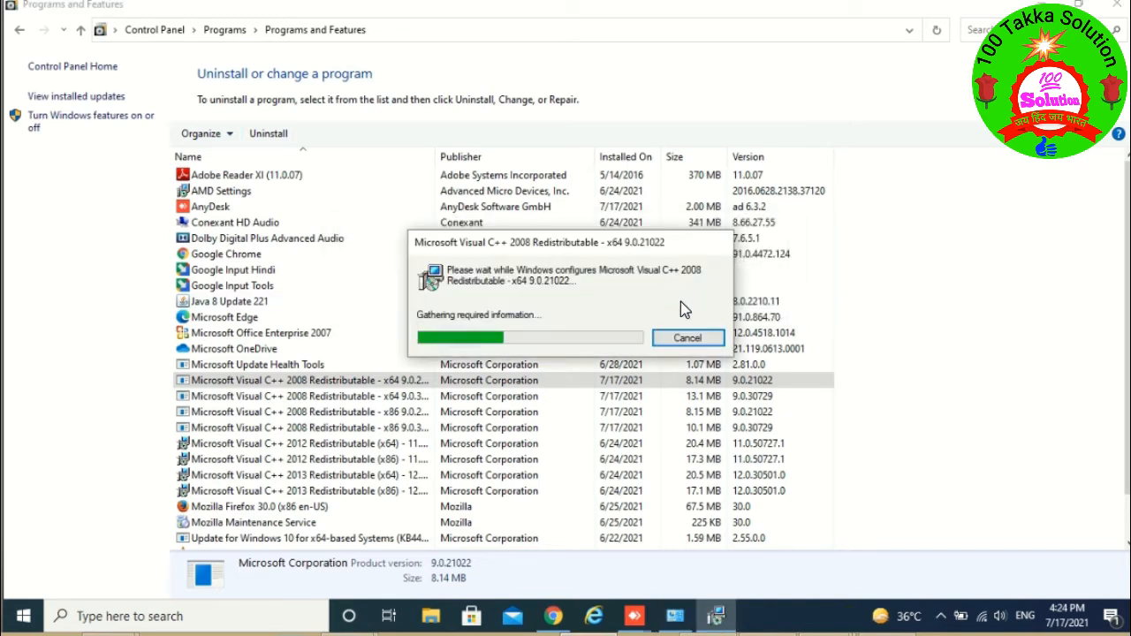
click(582, 342)
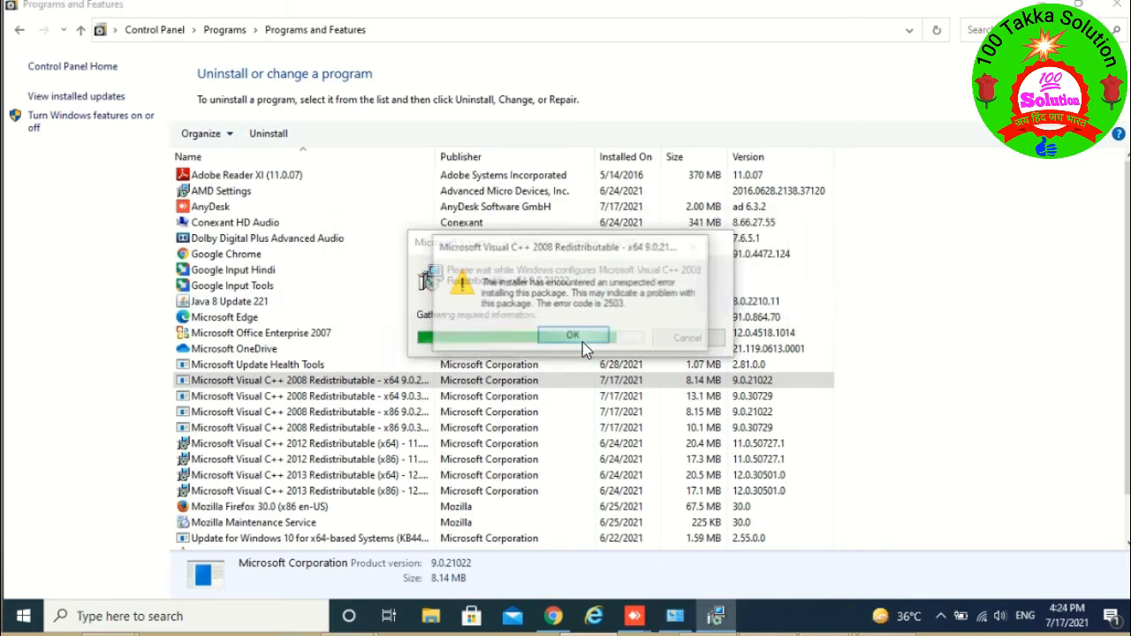
click(574, 338)
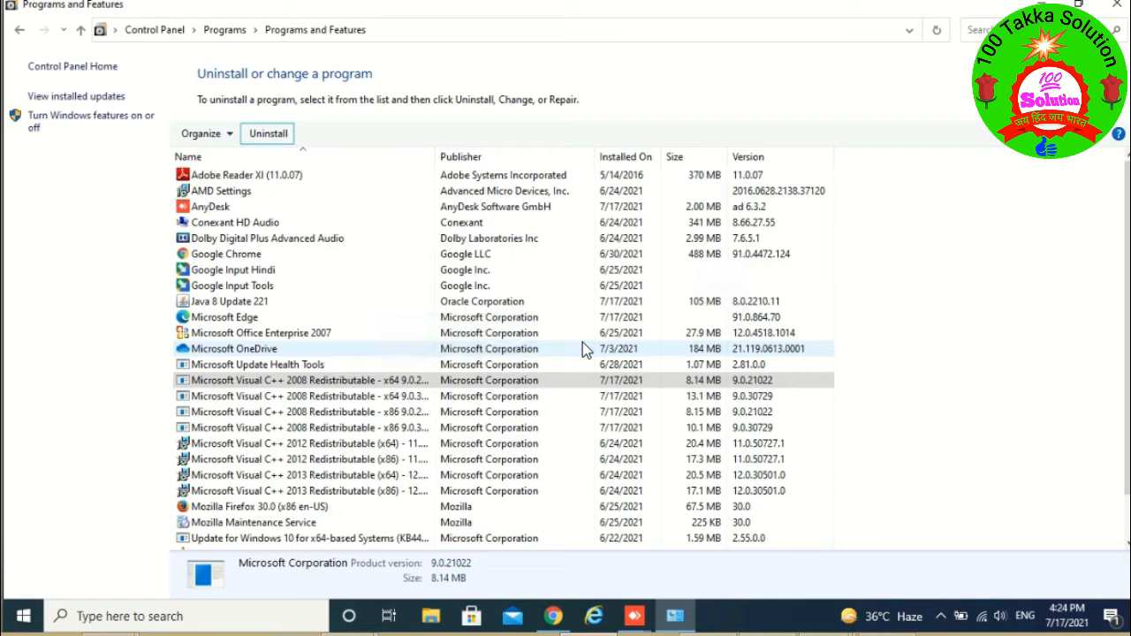
click(327, 387)
scroll(326, 395, down, 1)
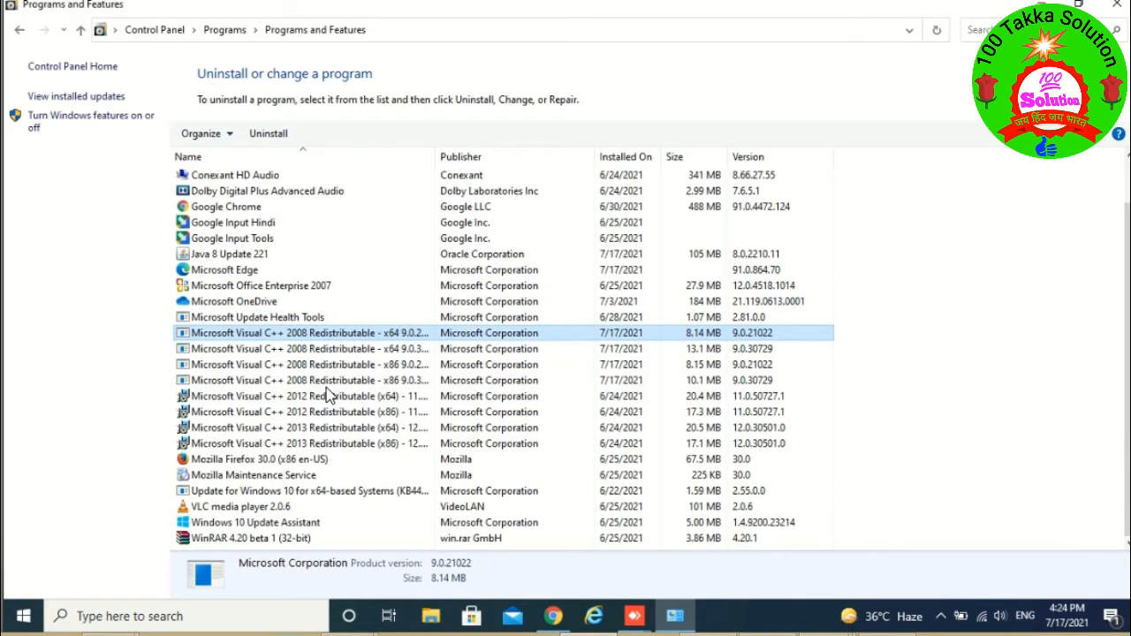
scroll(386, 374, up, 1)
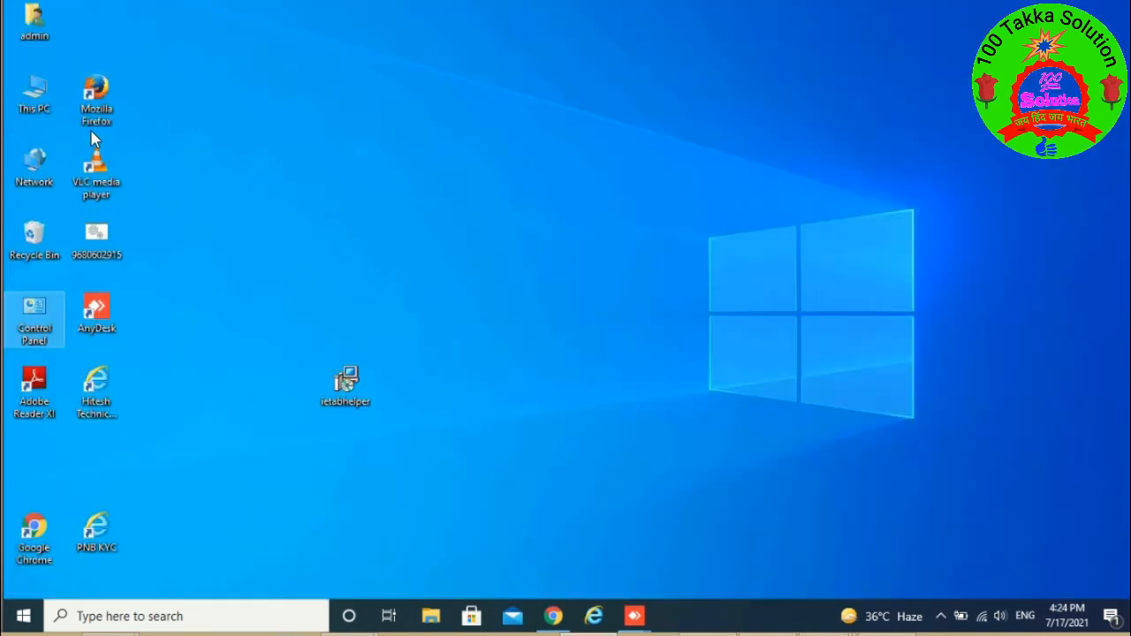
- Delete all loose files in the root of Local Disk (C:), from eula.1028 through vcredist, keeping the folders
double_click(35, 98)
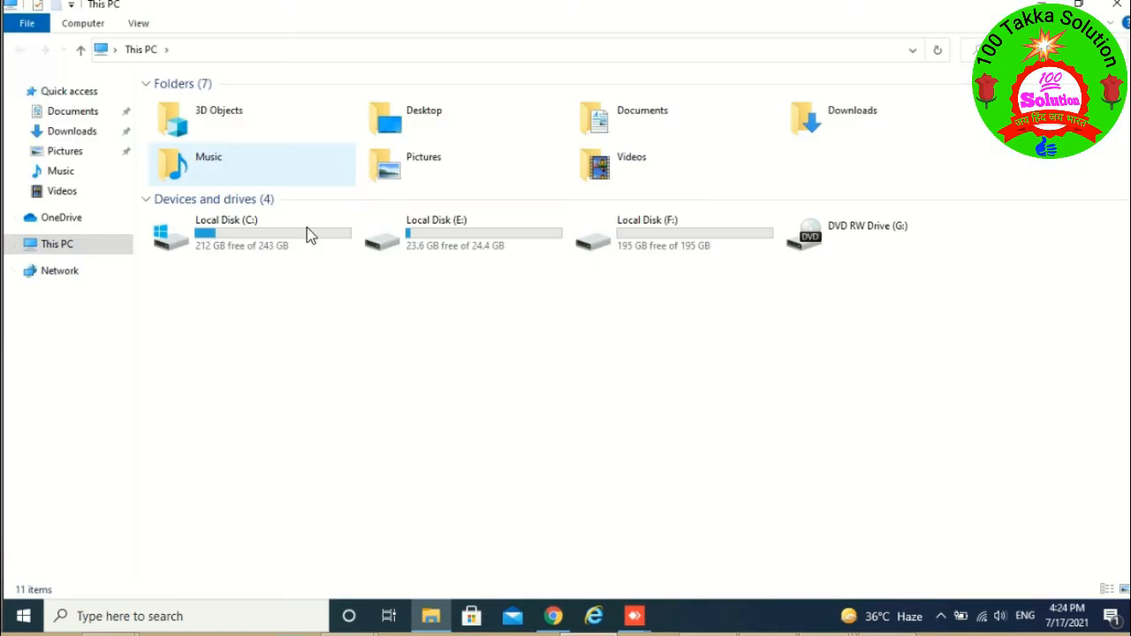
double_click(274, 235)
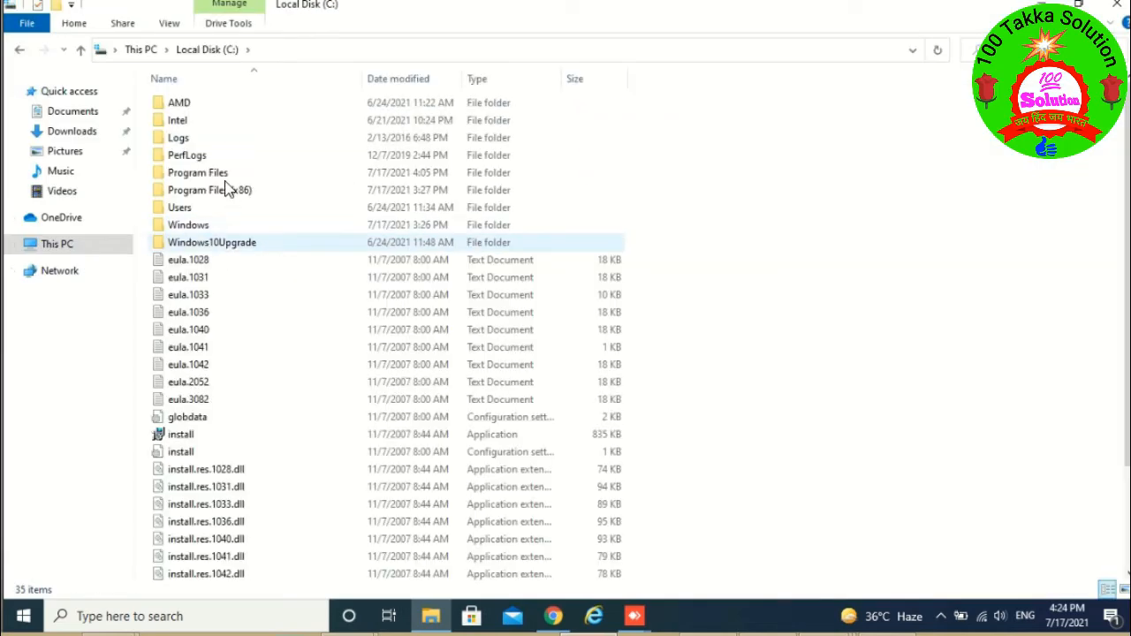
click(187, 265)
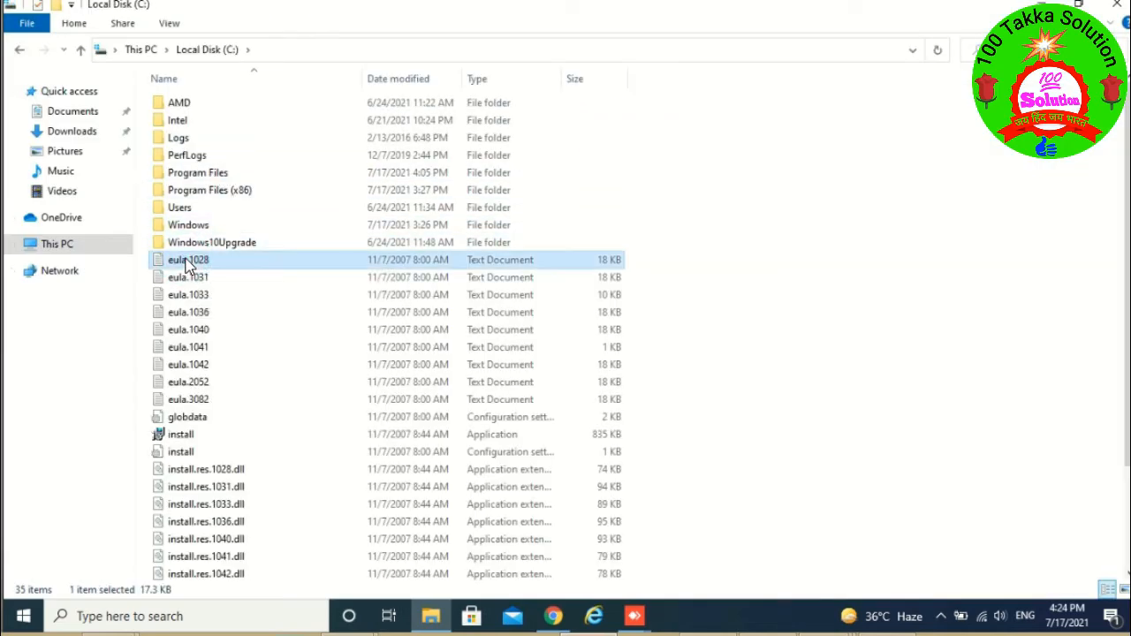
key(shift+Down)
key(shift+Down)
key(shift+Down)
key(shift+Down)
key(shift+Down)
key(shift+Down)
key(shift+Down)
key(shift+Down)
key(shift+Down)
key(shift+Down)
key(shift+Down)
key(shift+Down)
key(shift+Down)
key(shift+Down)
key(shift+Down)
key(shift+Down)
key(shift+Down)
key(shift+Down)
key(shift+Down)
key(shift+Down)
key(shift+Down)
key(shift+Down)
key(shift+Down)
key(shift+Down)
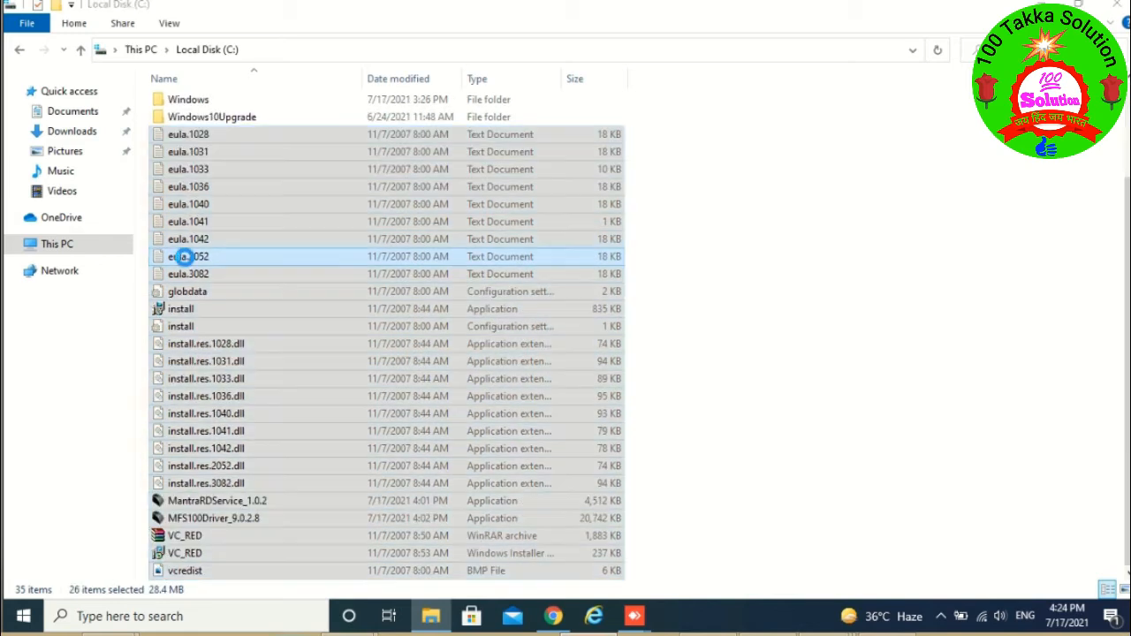
key(Return)
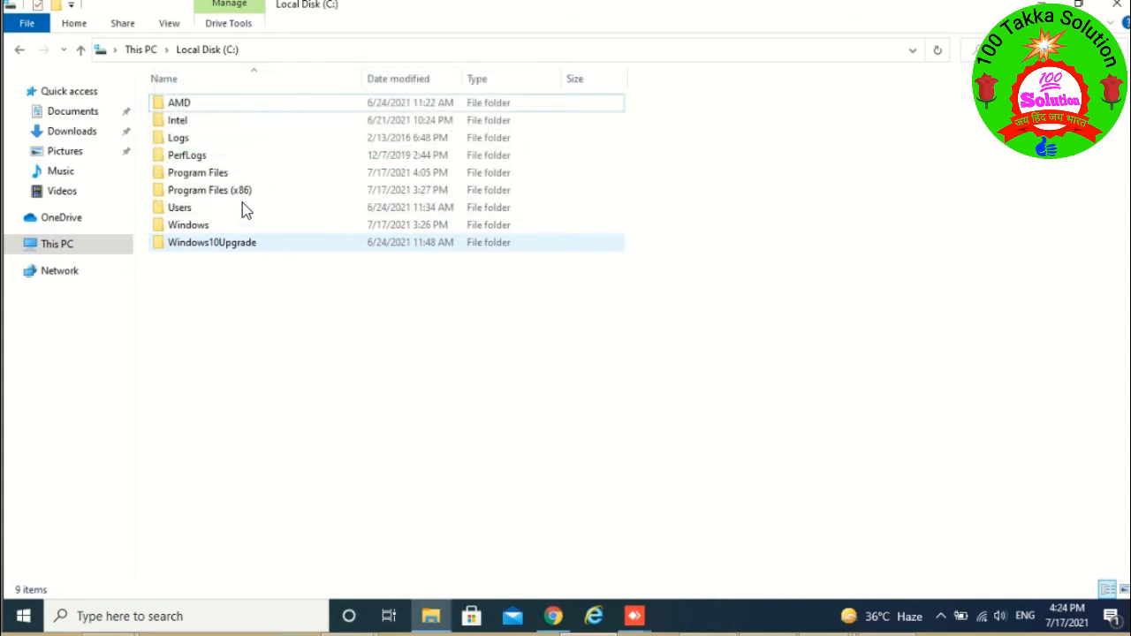
- Delete the Mantra folder from Program Files on drive C: with administrator permission, and close File Explorer
double_click(183, 174)
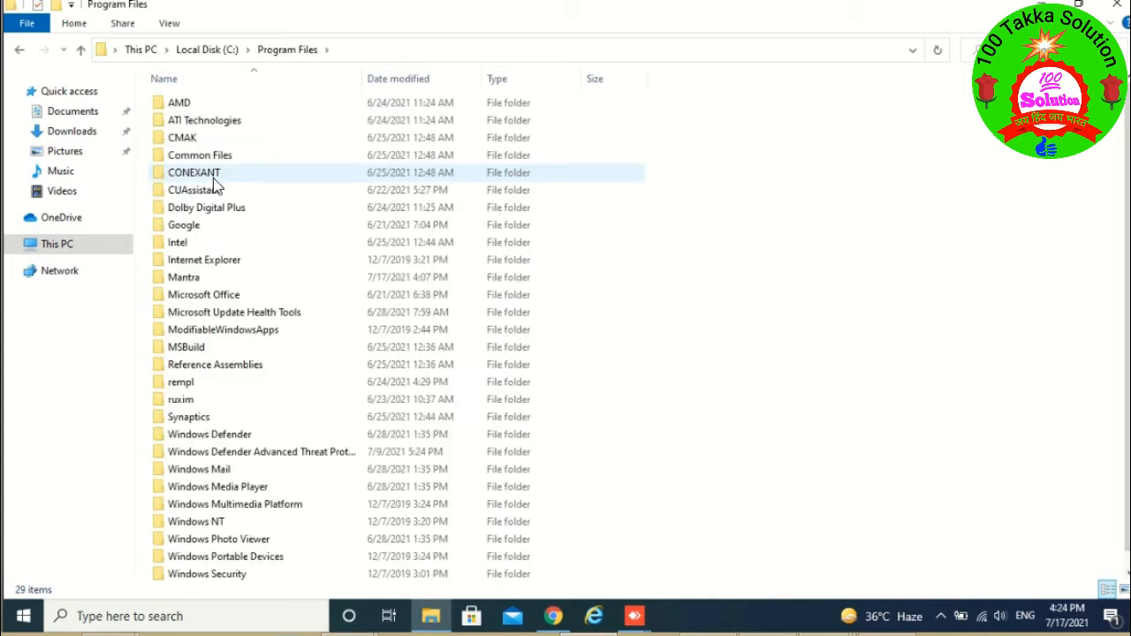
click(185, 279)
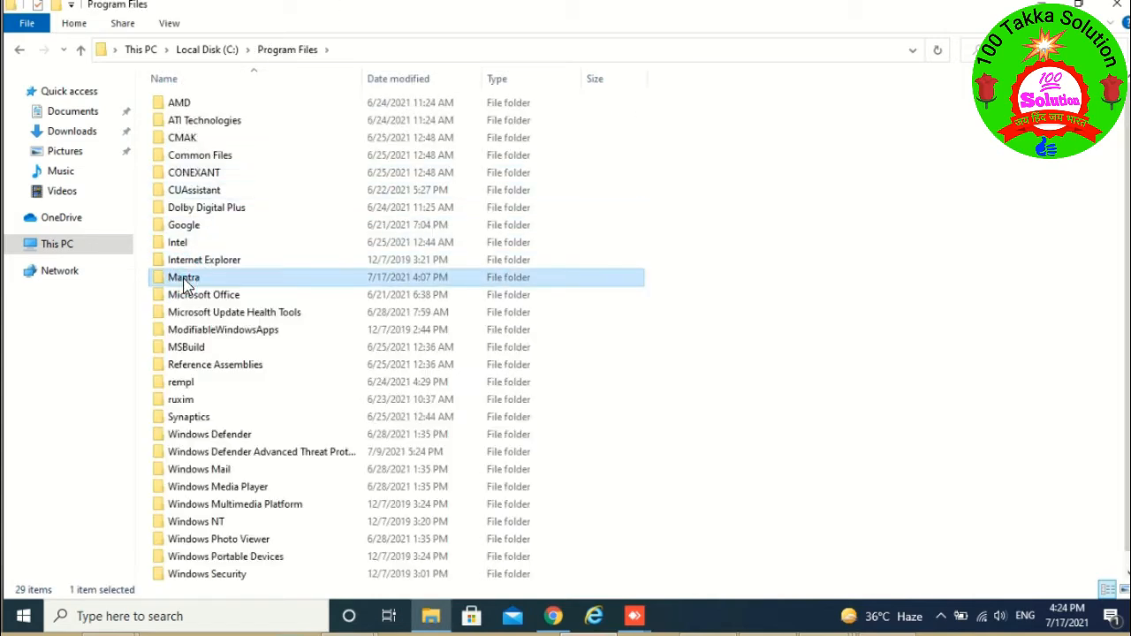
key(Delete)
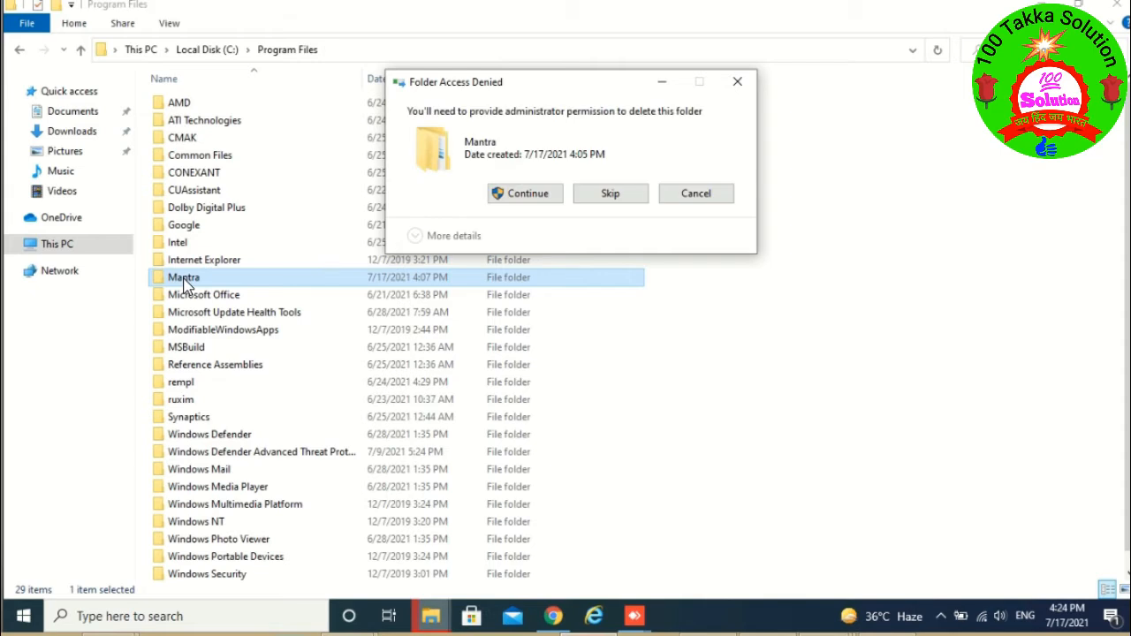
key(Return)
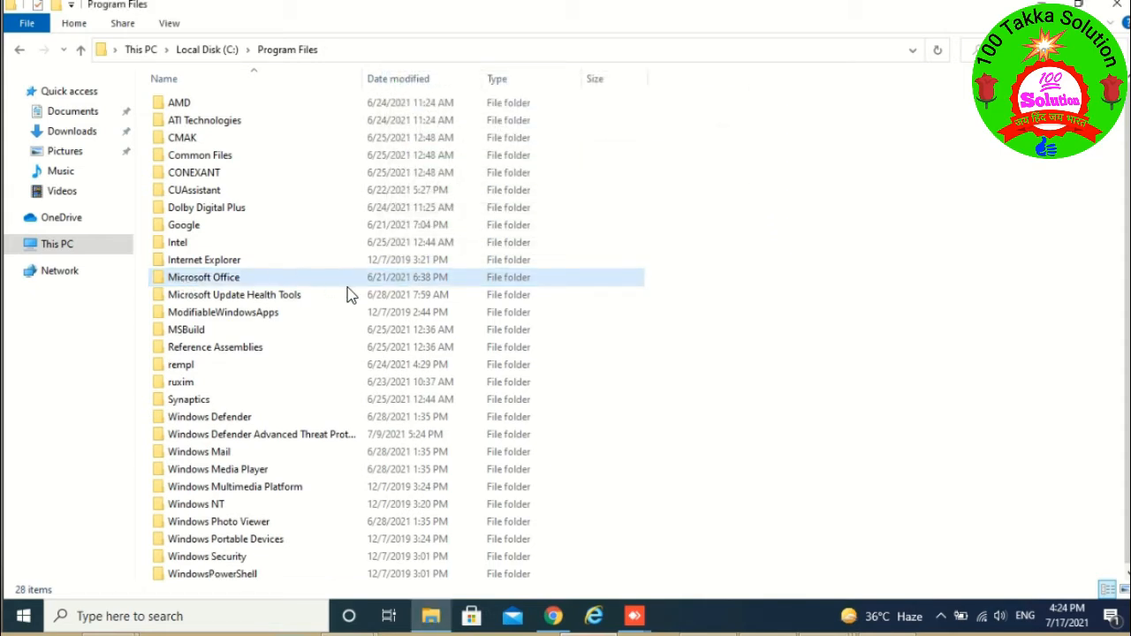
click(74, 253)
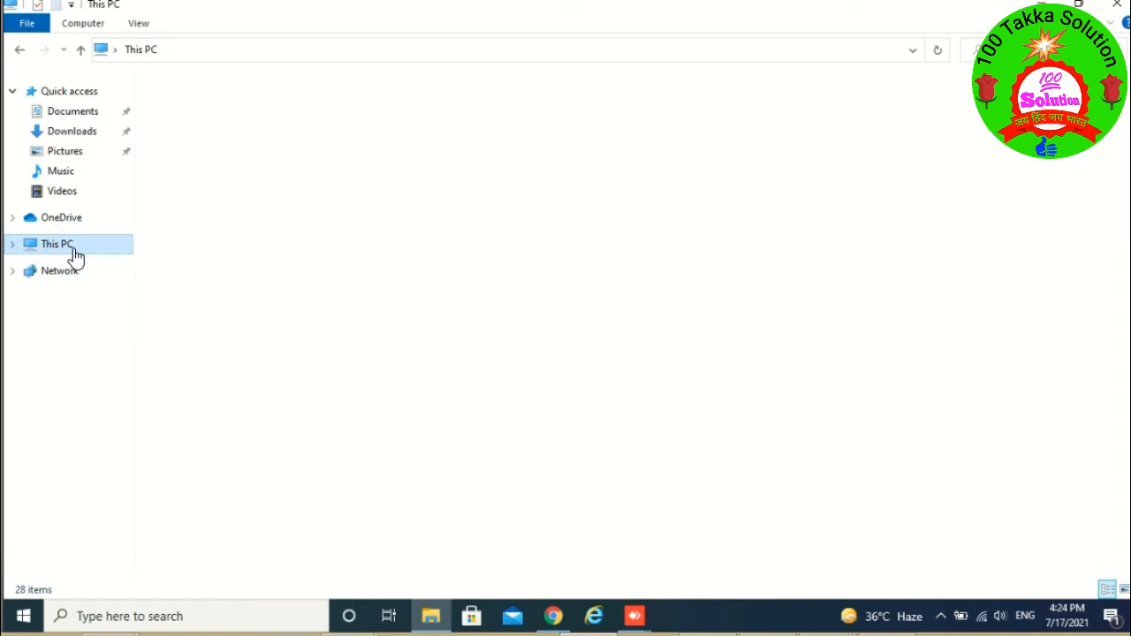
click(1115, 7)
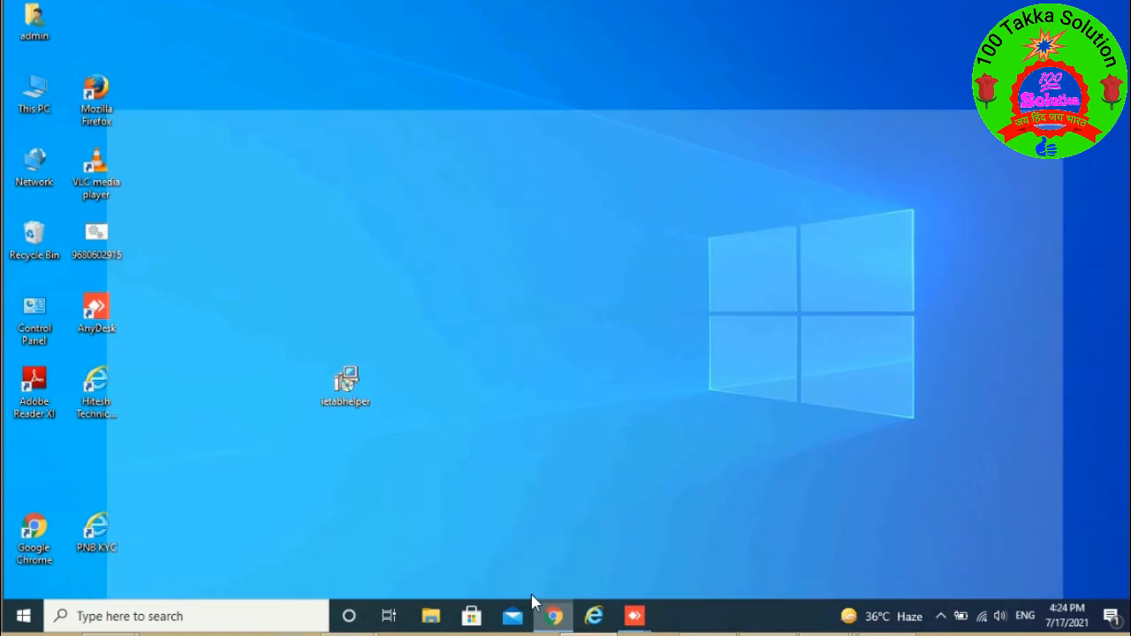
- Switch to Chrome and show the downloaded BC Technical ZIP archive in its folder
click(551, 617)
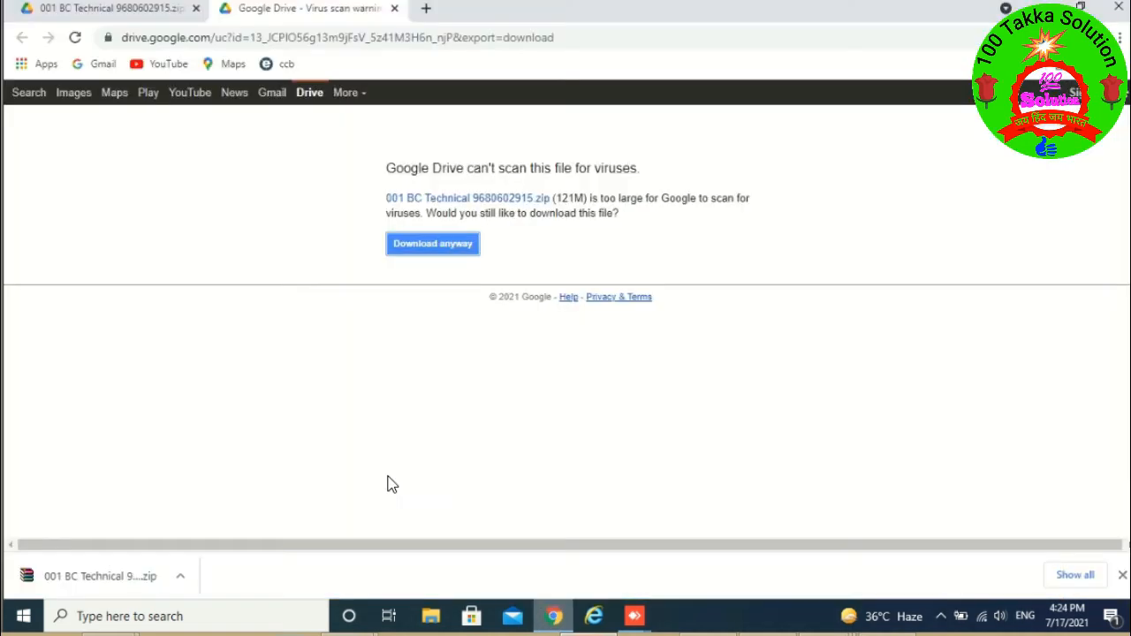
click(180, 576)
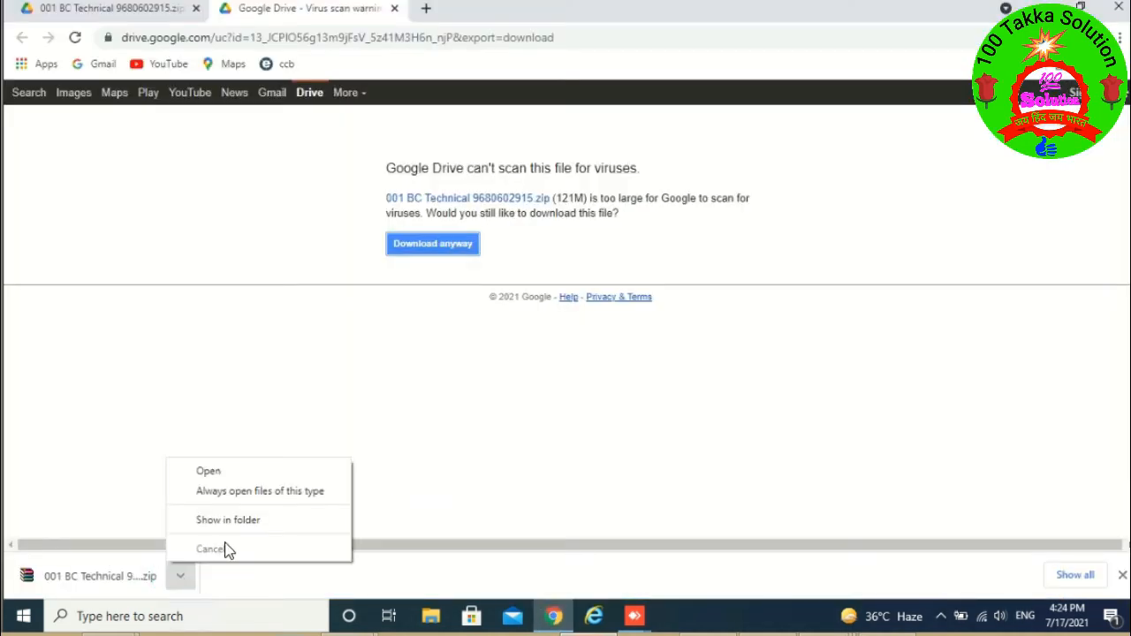
click(230, 525)
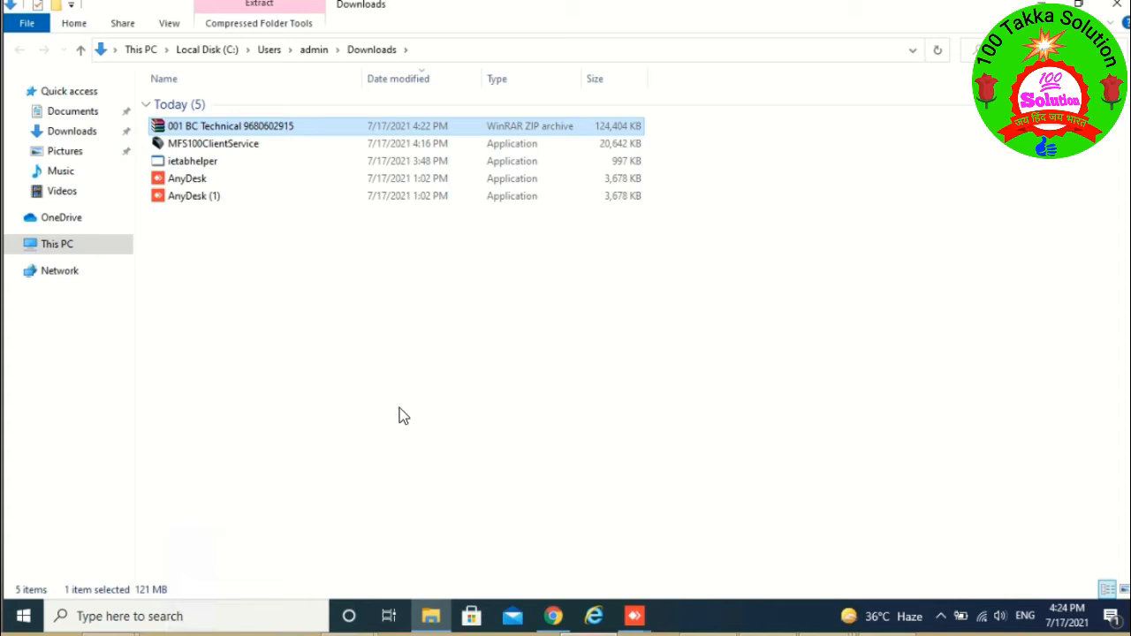
- Move the BC Technical ZIP archive from Downloads to the root of Local Disk (C:), granting administrator permission
click(66, 246)
double_click(287, 252)
key(ctrl+v)
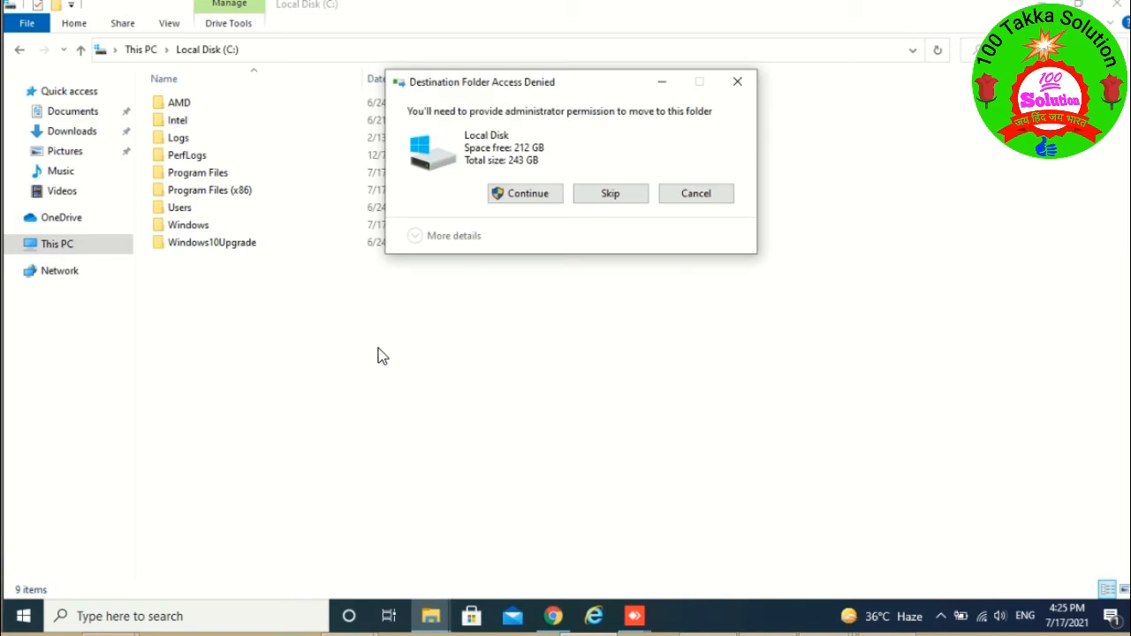
click(527, 196)
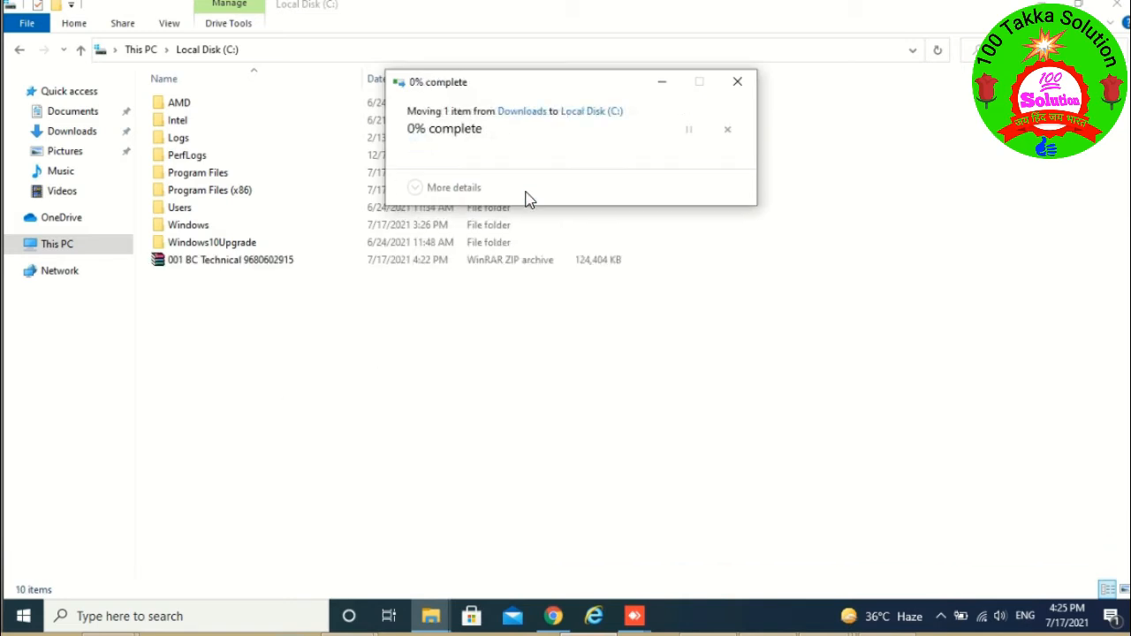
- Open the extraction options for the 001 BC Technical ZIP archive in the root of Local Disk (C:)
click(64, 247)
double_click(257, 243)
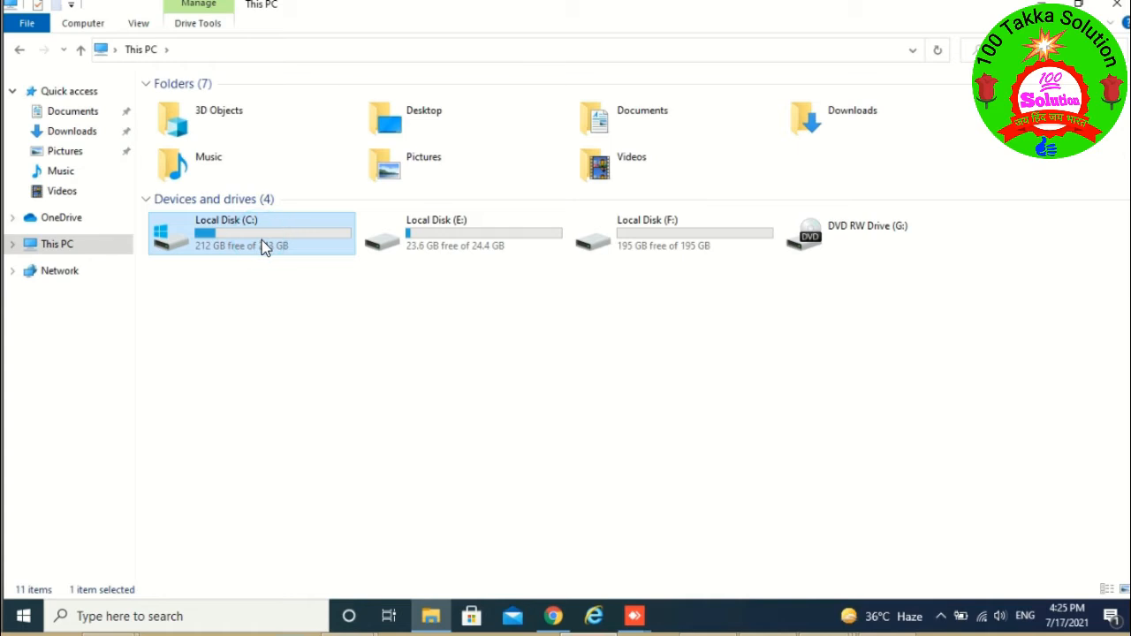
click(195, 263)
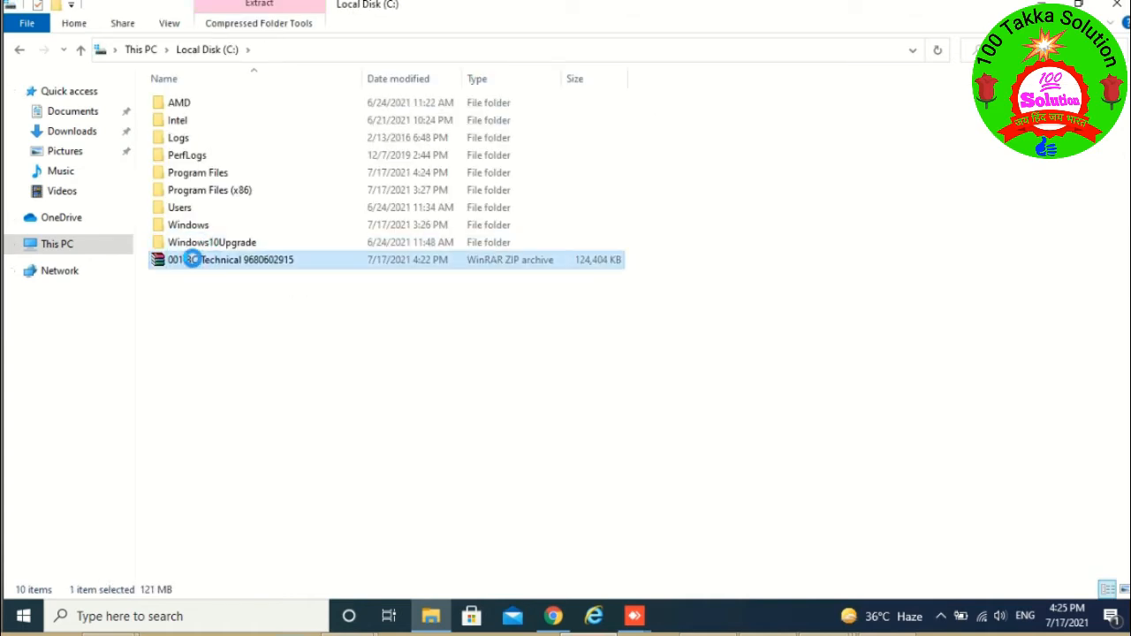
right_click(192, 258)
click(245, 310)
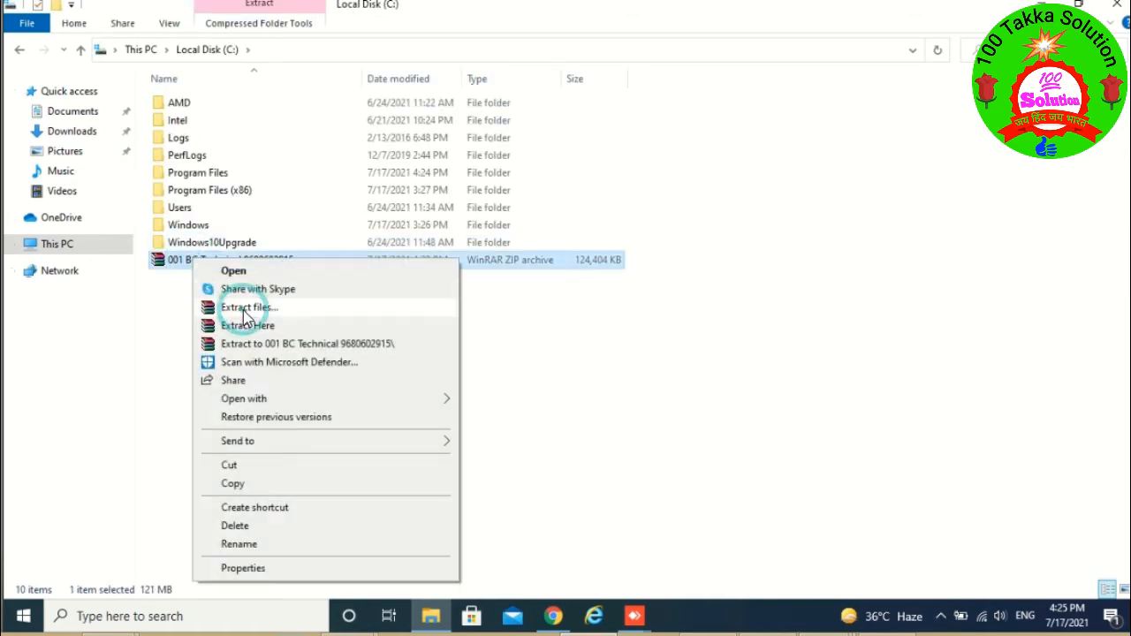
- Switch to the Word document and copy the password listed for software code 001
mouse_move(374, 609)
click(394, 578)
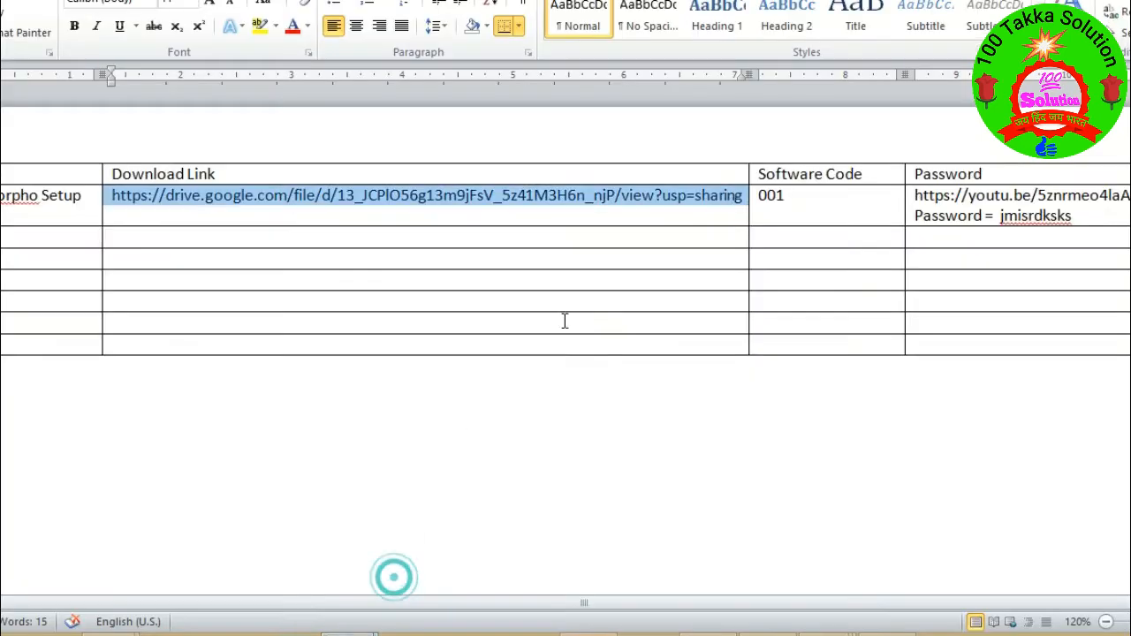
double_click(1031, 217)
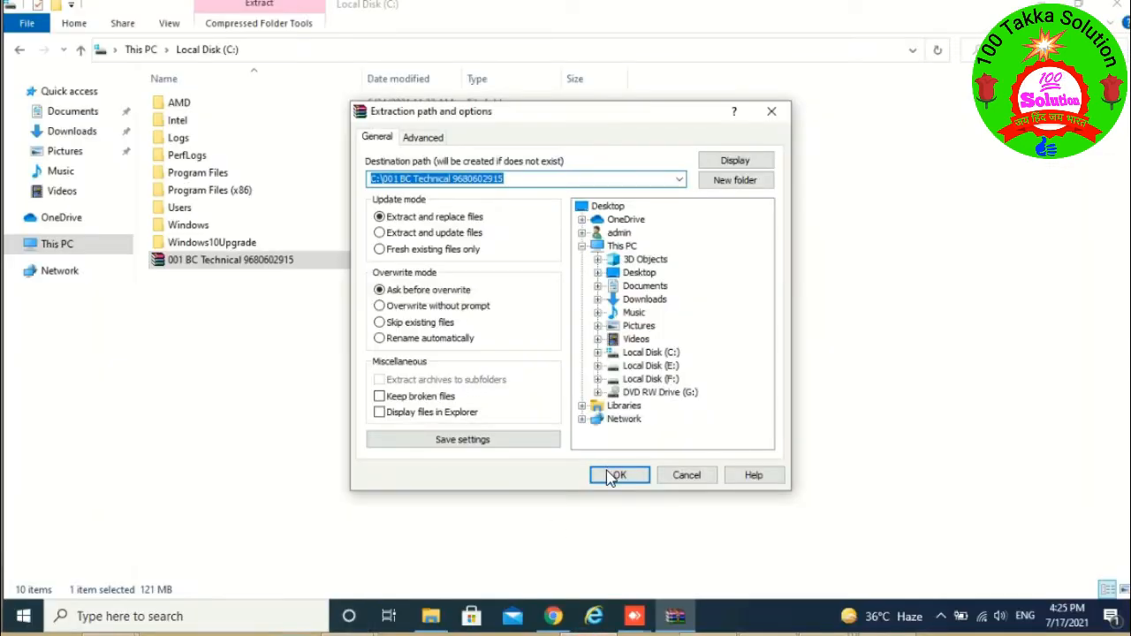
- Extract the 001 BC Technical archive to its own folder on drive C: and open that folder
click(609, 477)
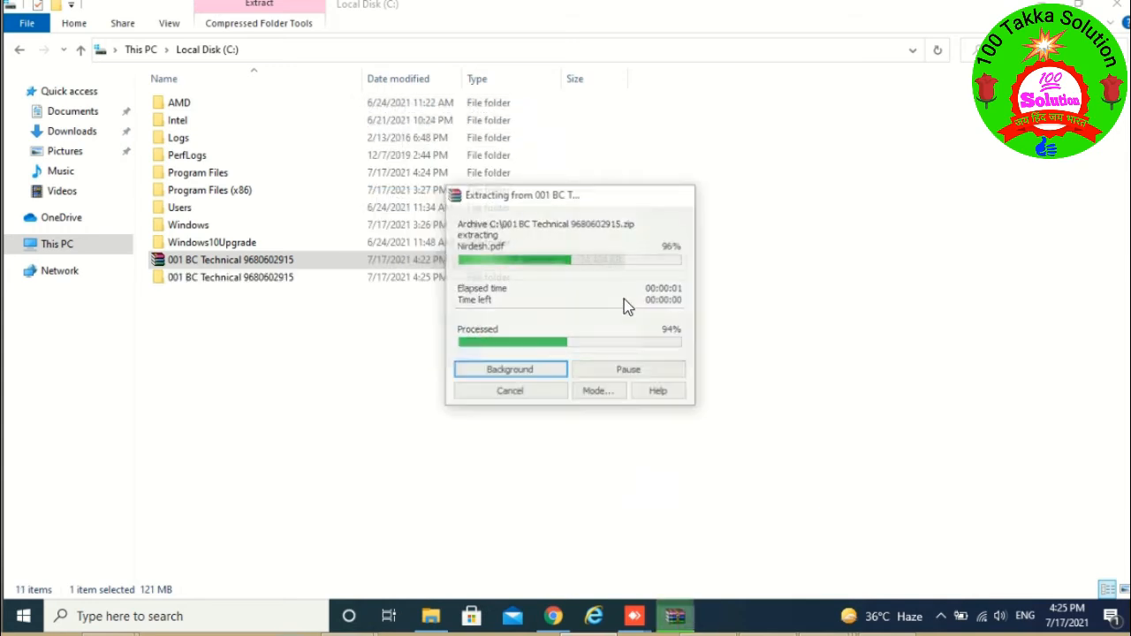
double_click(270, 281)
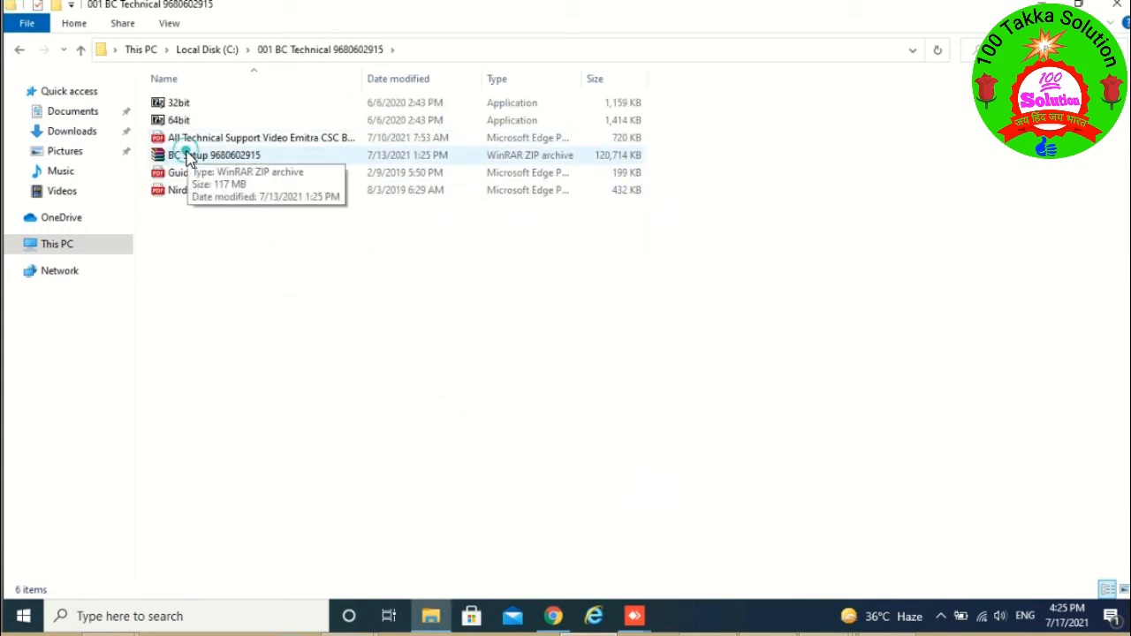
right_click(187, 157)
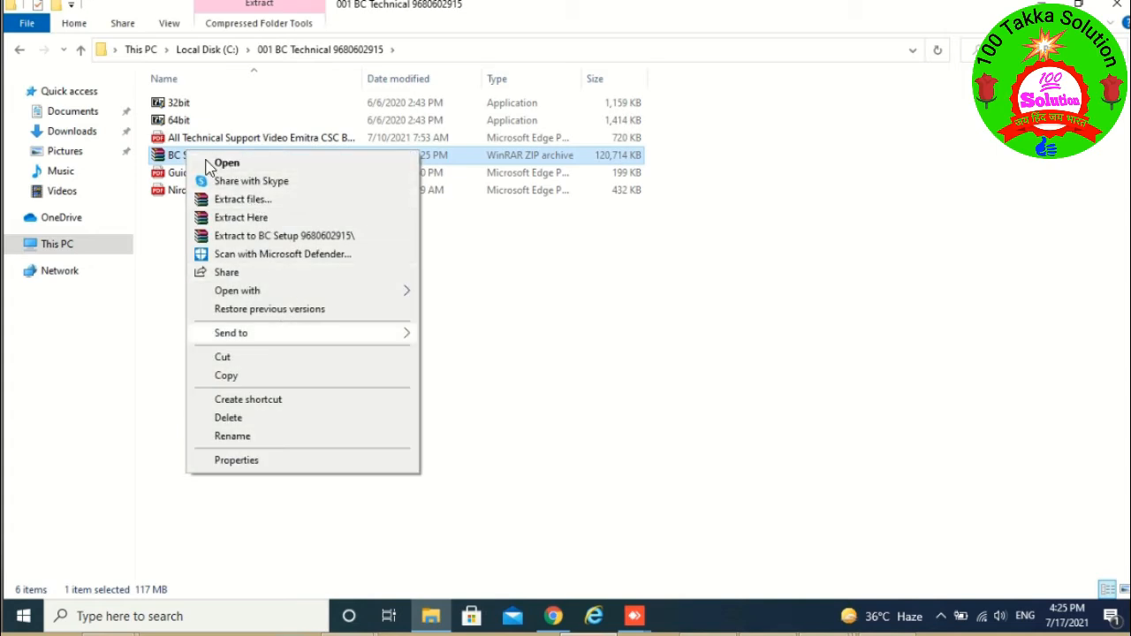
click(605, 266)
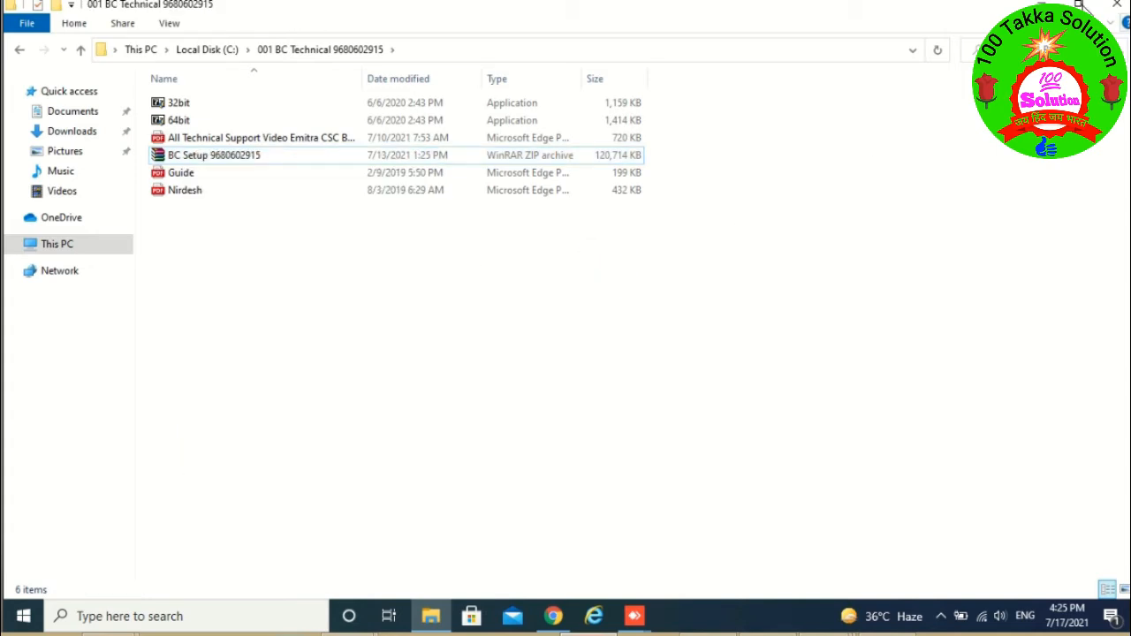
- Reduce the File Explorer window from full screen and close the Chrome window behind it
click(1078, 4)
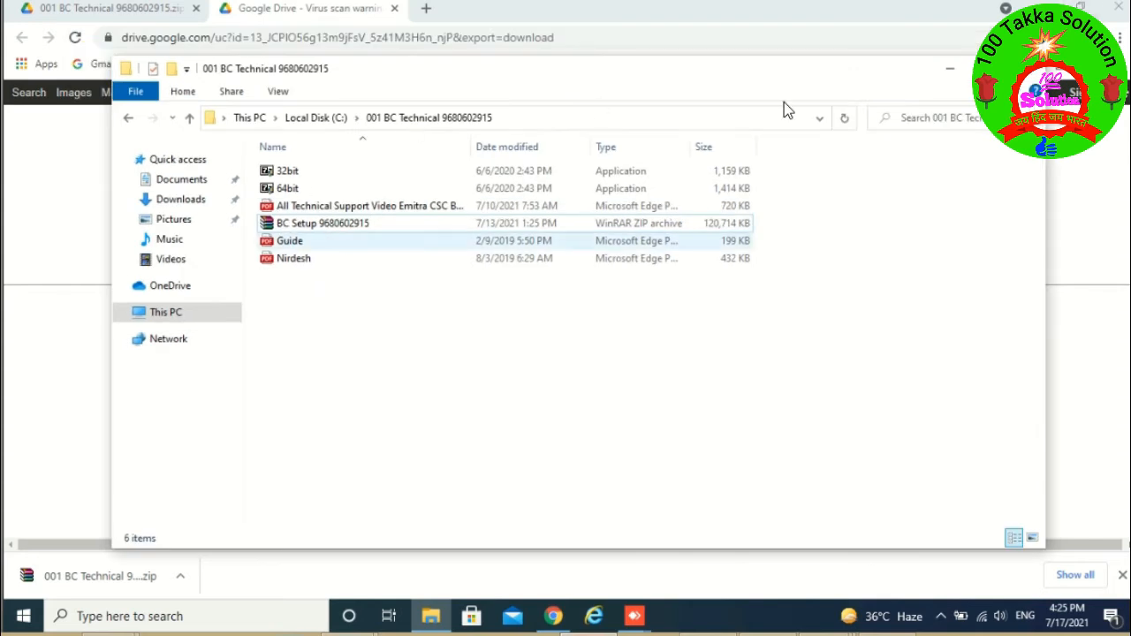
click(1121, 21)
click(1118, 11)
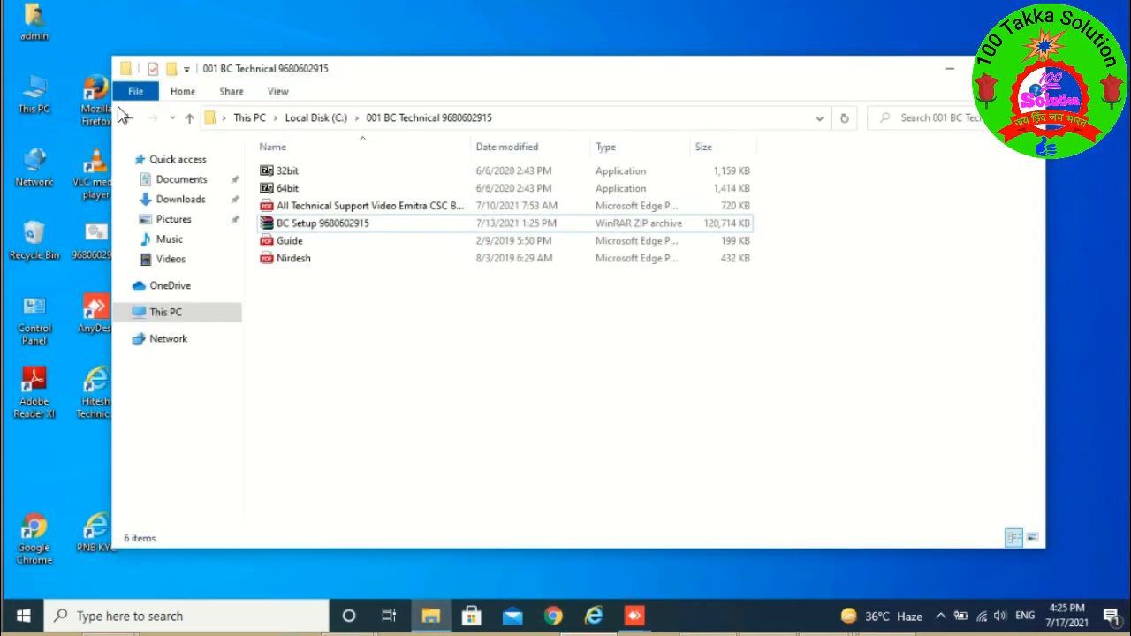
- Check the PC's system type in the This PC properties and close the Settings window
right_click(41, 101)
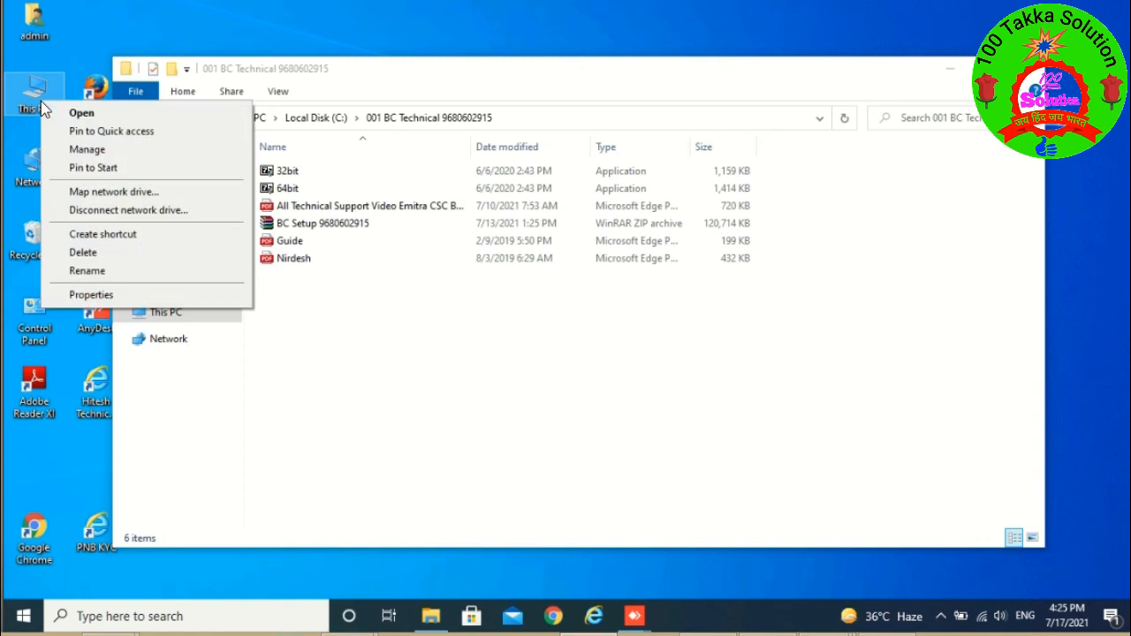
click(89, 295)
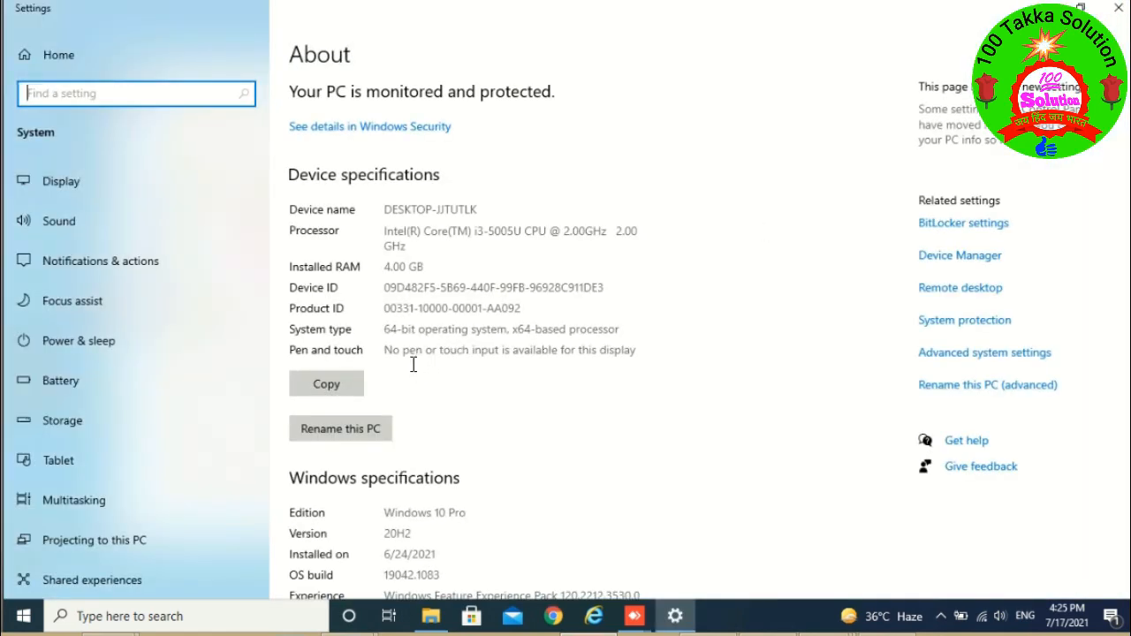
click(379, 329)
click(1118, 11)
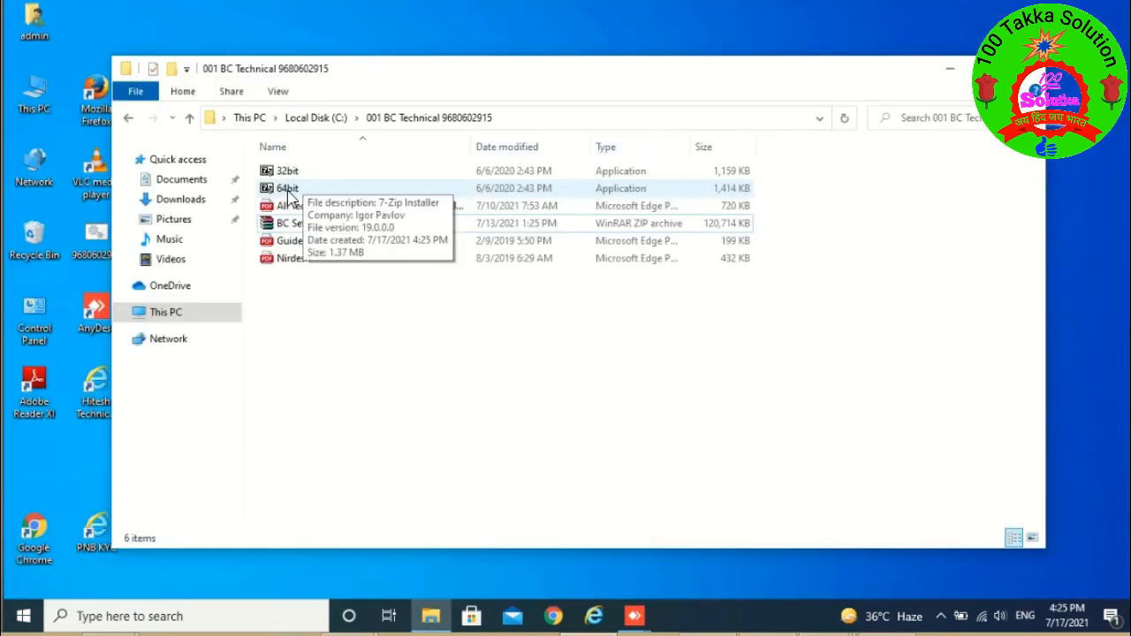
- Install 7-Zip 19.00 (x64) from the 64bit installer into C:\Program Files\7-Zip\ and close its setup
double_click(288, 188)
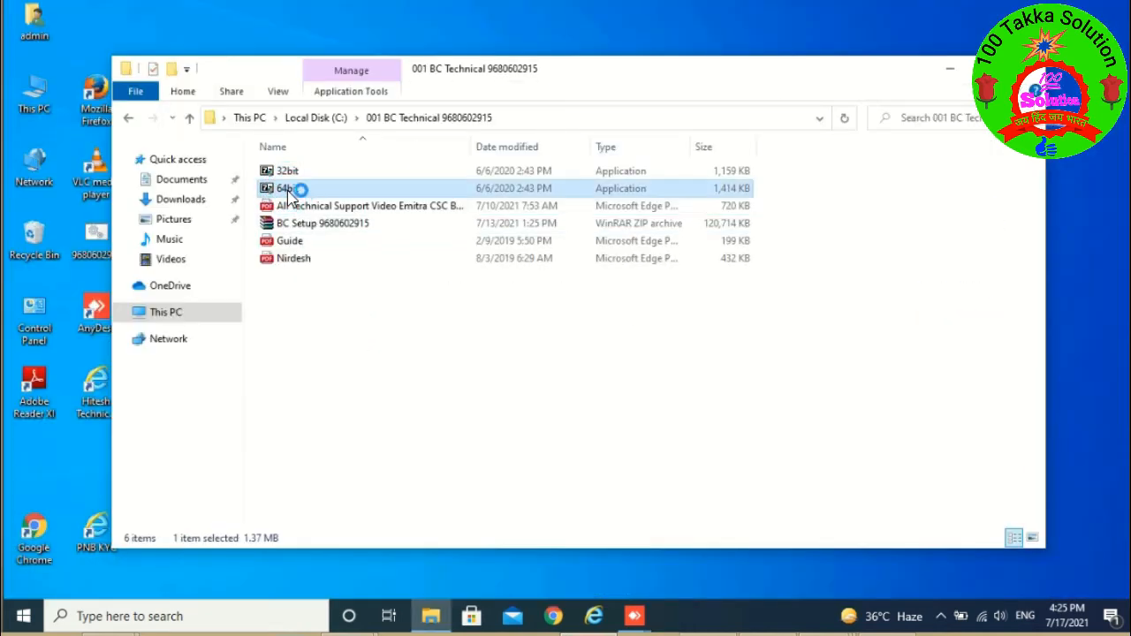
click(563, 361)
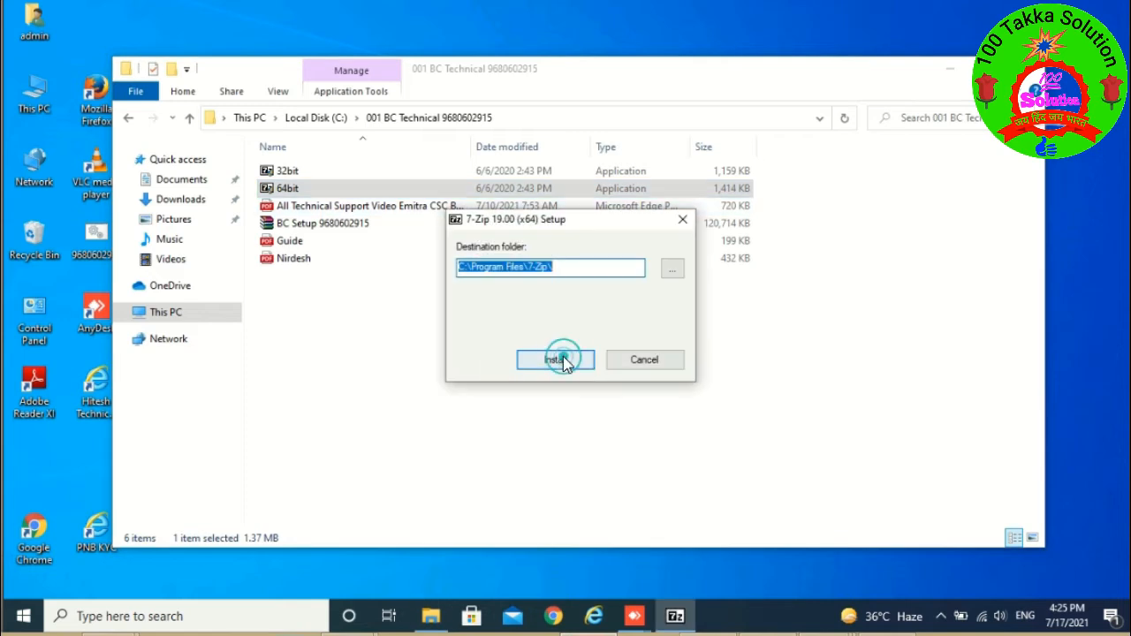
click(556, 359)
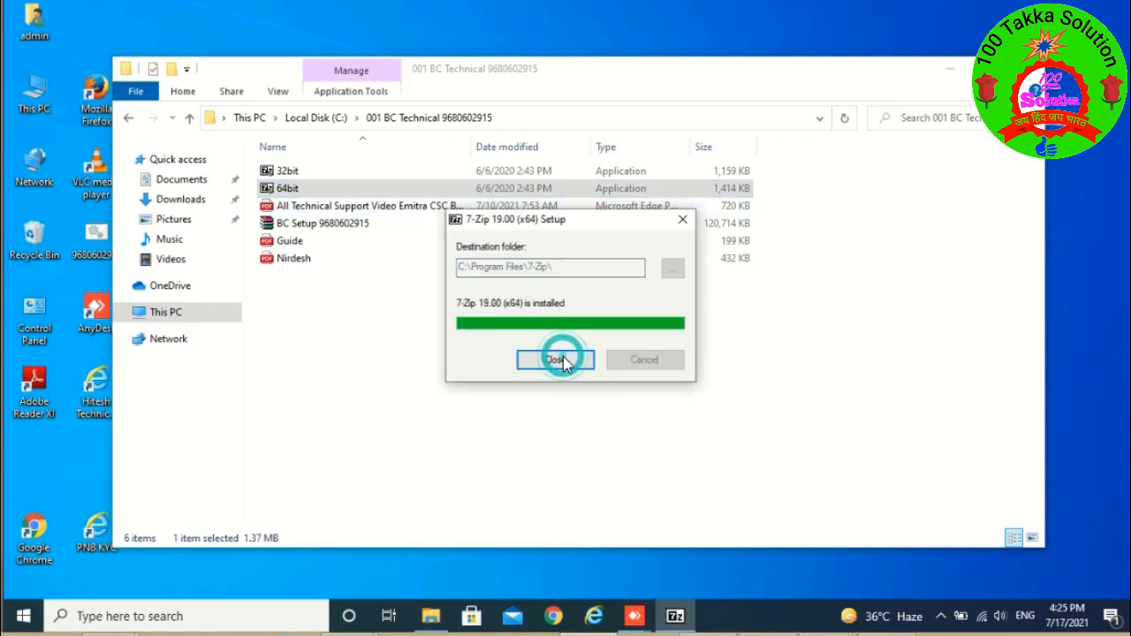
- Extract the BC Setup ZIP archive into the current folder with 7-Zip, pasting the archive password
click(318, 225)
right_click(315, 223)
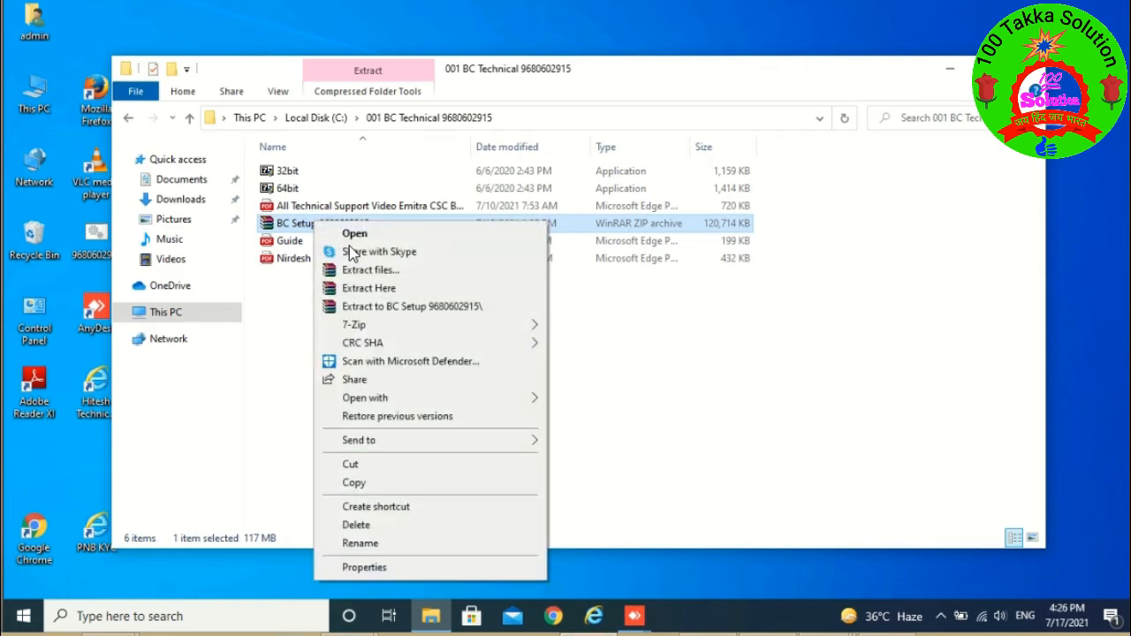
mouse_move(545, 334)
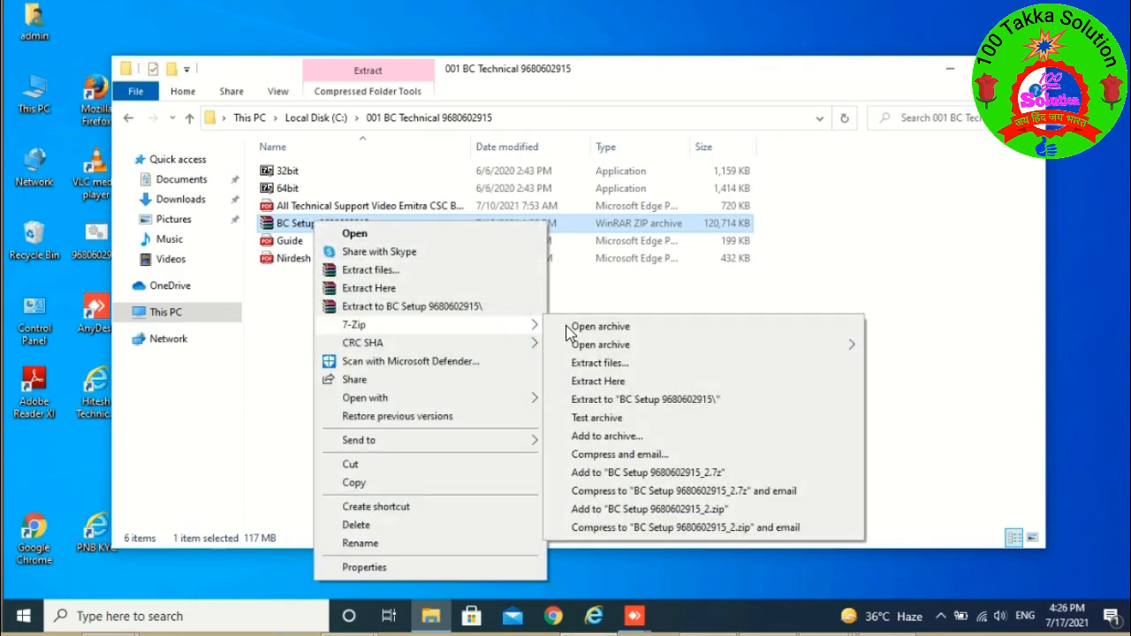
click(601, 381)
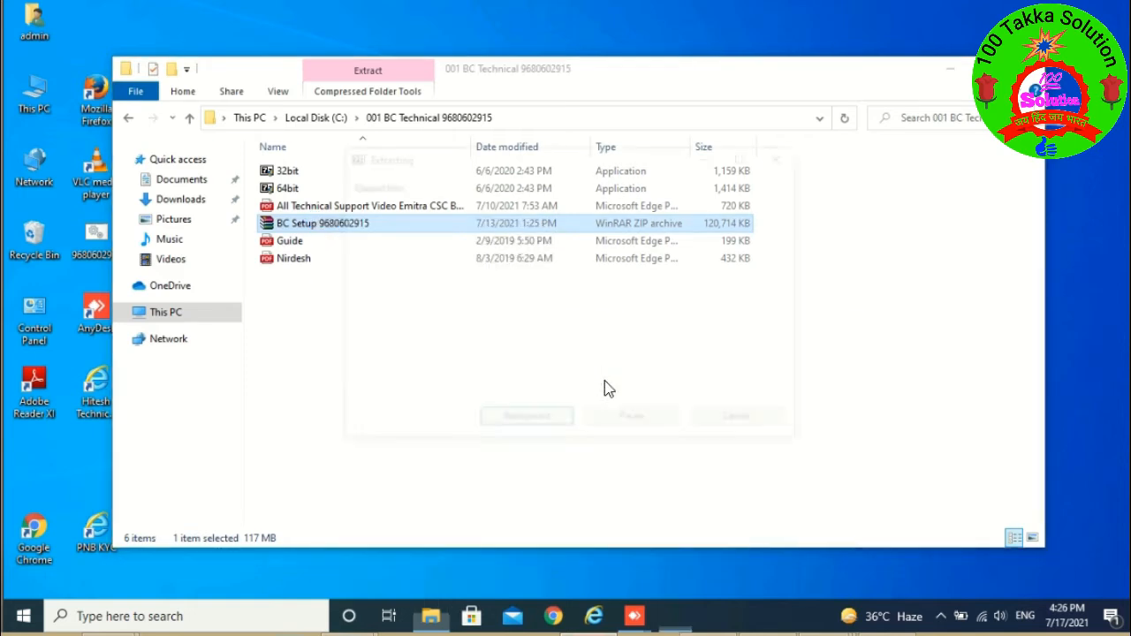
key(ctrl+v)
click(544, 344)
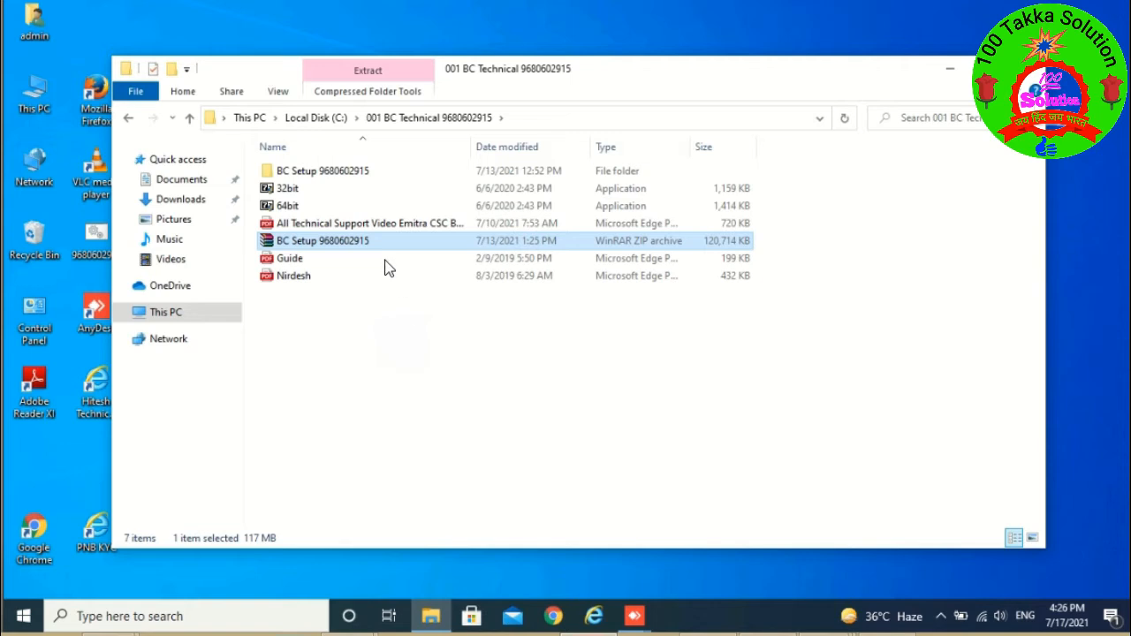
- Run the Windows batch file in the extracted BC Setup folder and begin its installation
double_click(306, 173)
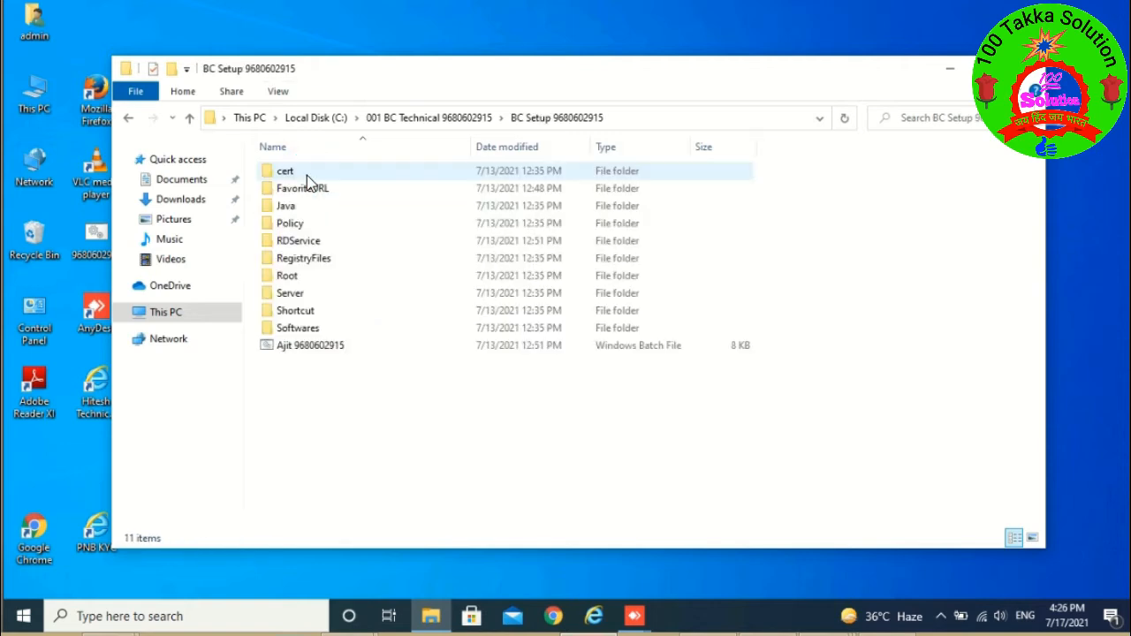
click(305, 345)
right_click(306, 347)
click(366, 253)
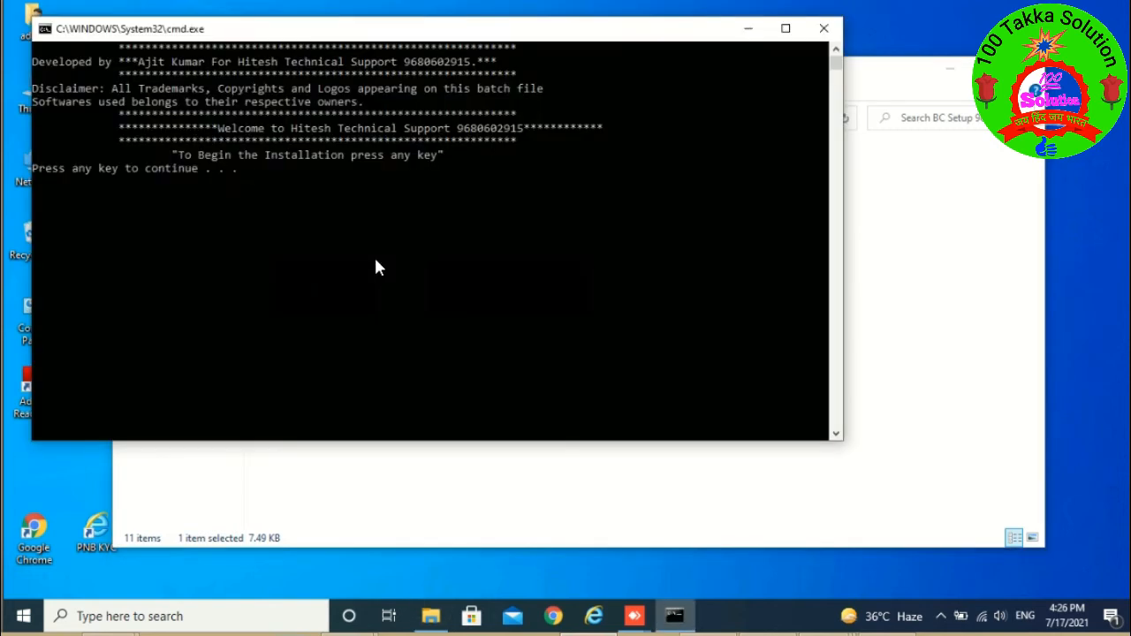
key(Return)
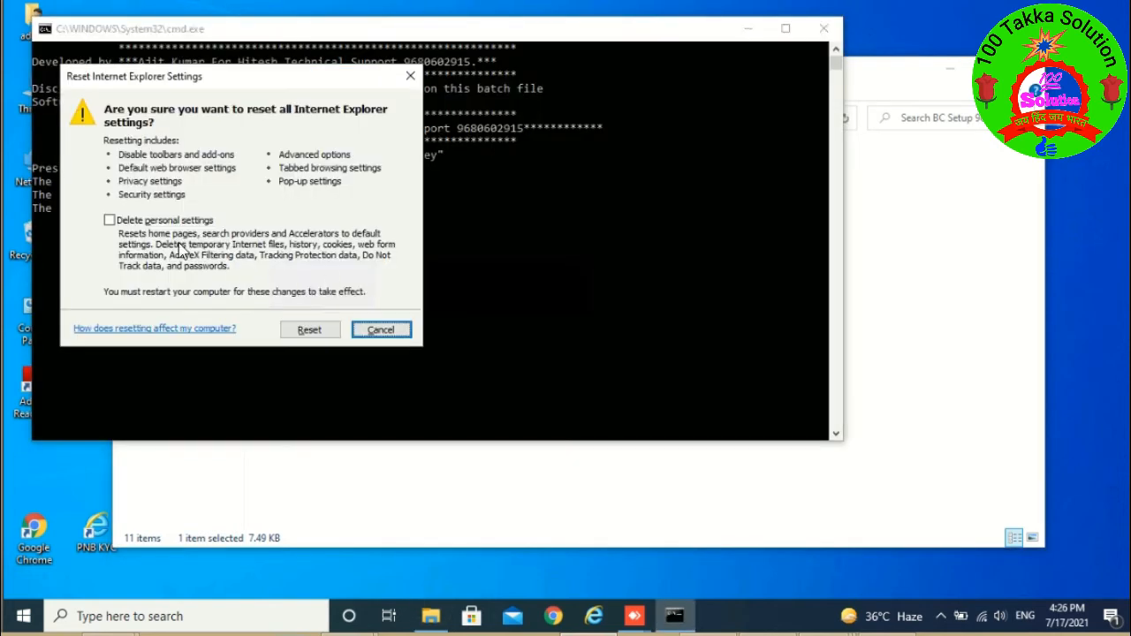
- Reset all Internet Explorer settings, including deletion of personal settings, and close the reset dialog
click(109, 221)
click(309, 330)
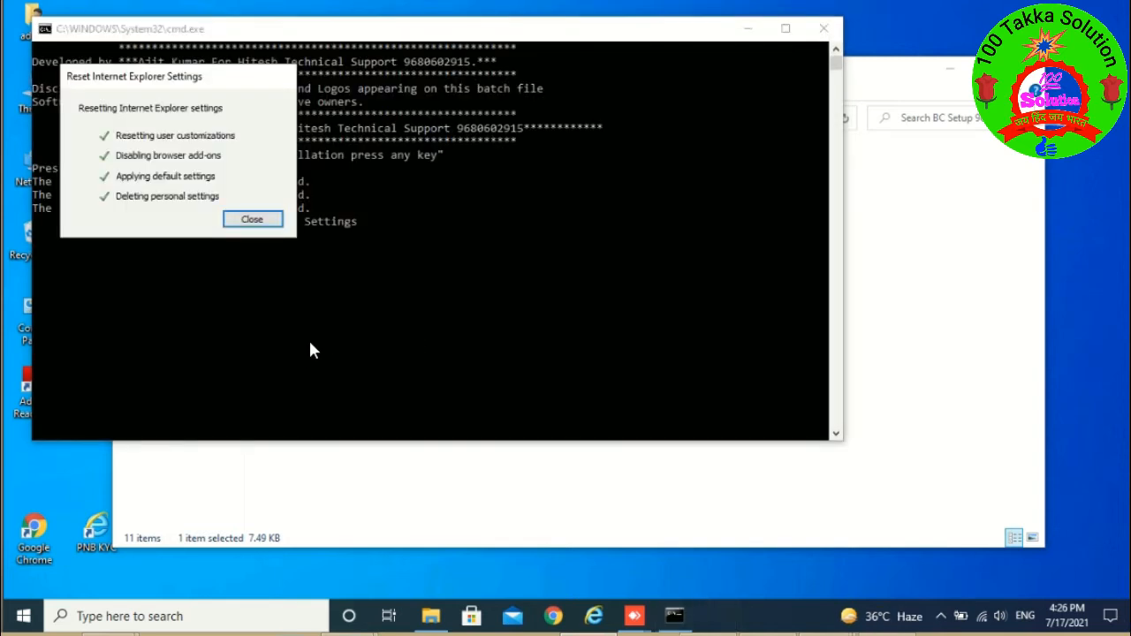
click(269, 222)
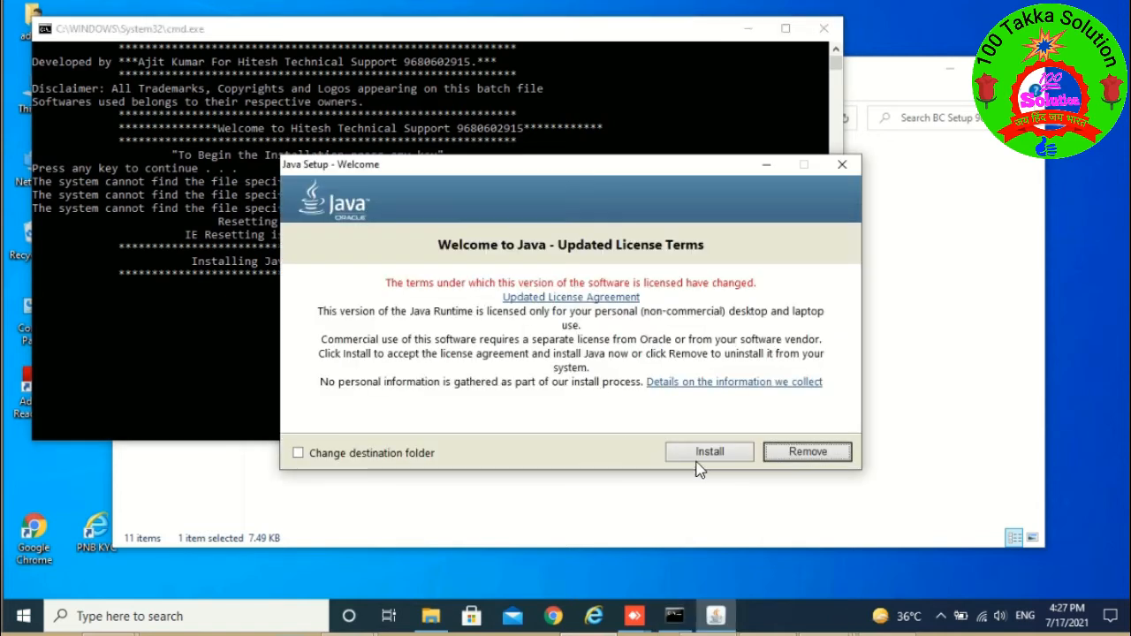
- Install Java with the default destination folder and close its setup
click(703, 459)
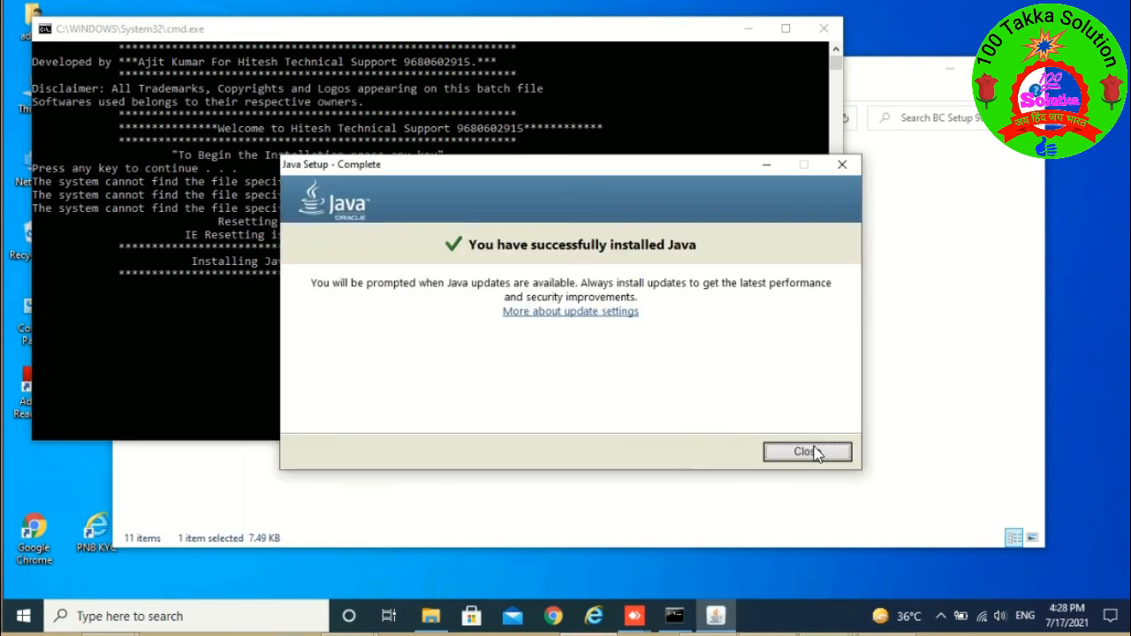
click(807, 453)
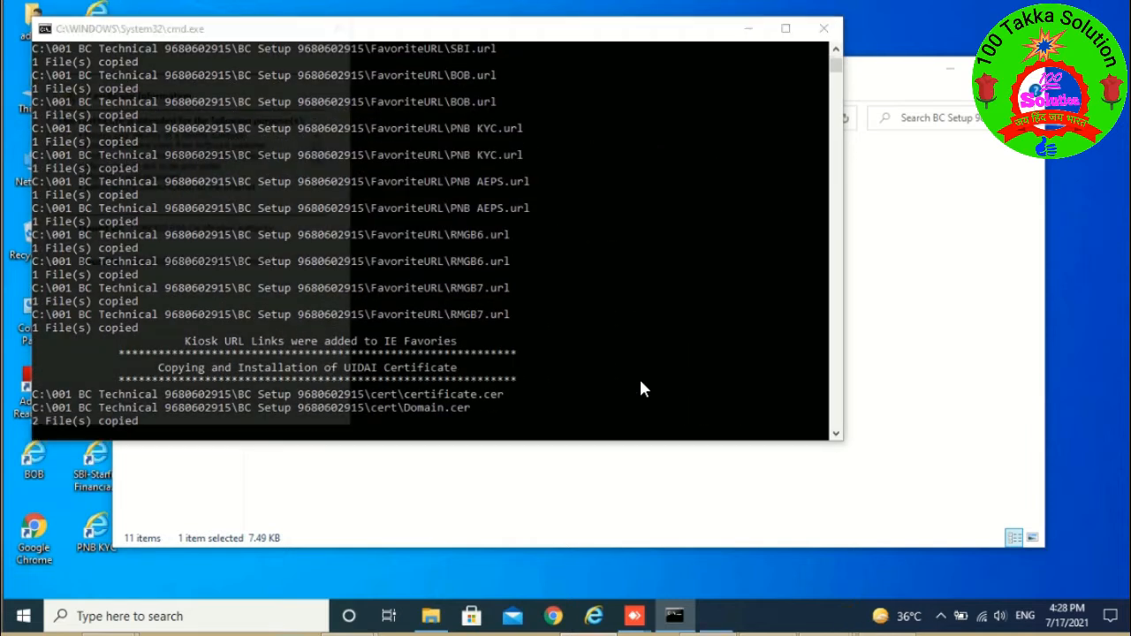
- Import the COMODO RSA Certification Authority certificate for the current user into the Trusted Root Certification Authorities store
click(227, 362)
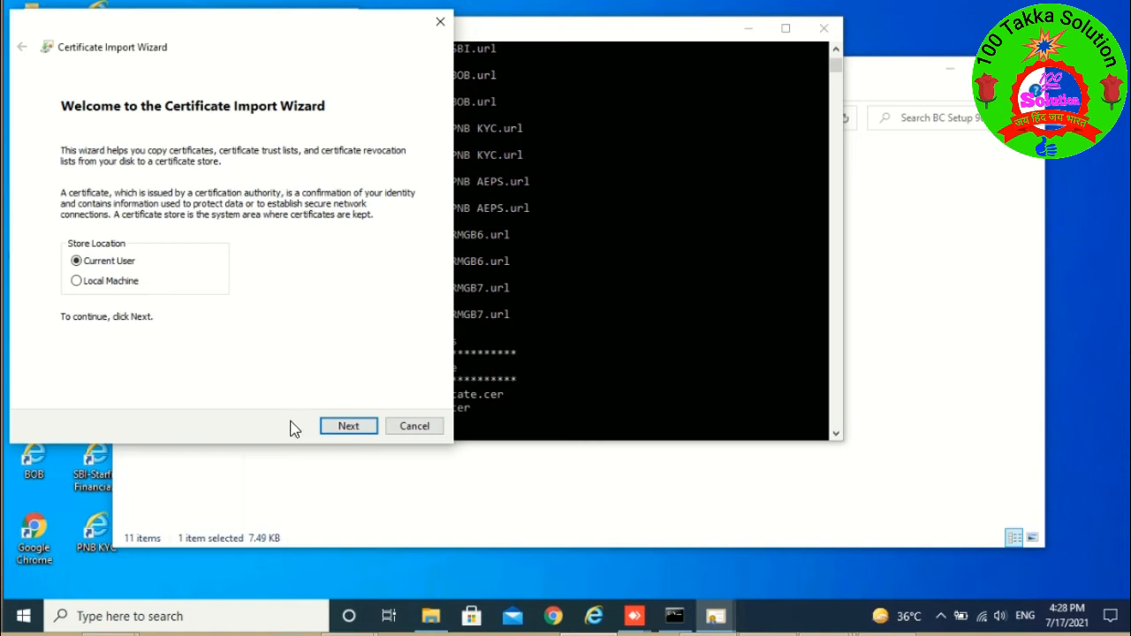
click(346, 427)
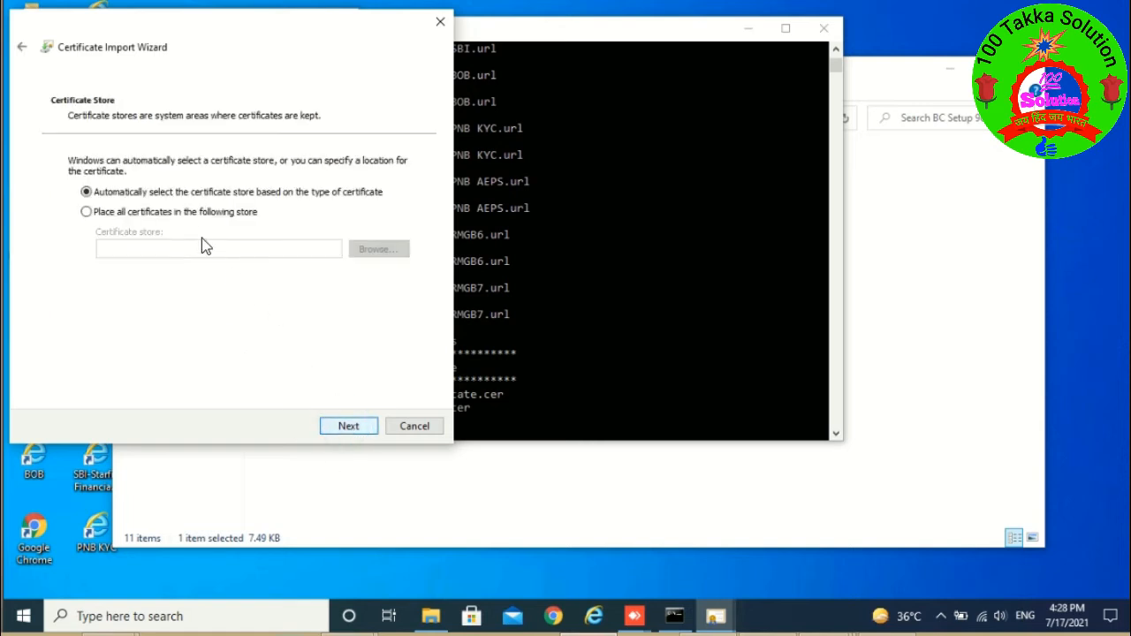
click(187, 214)
click(358, 248)
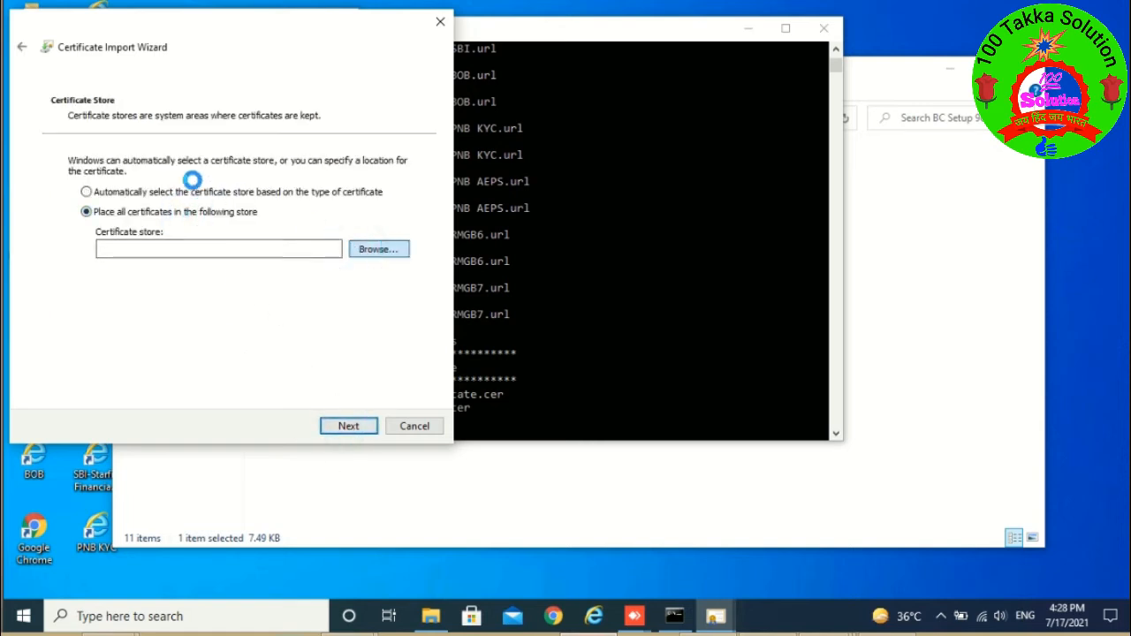
click(117, 125)
click(128, 235)
click(346, 429)
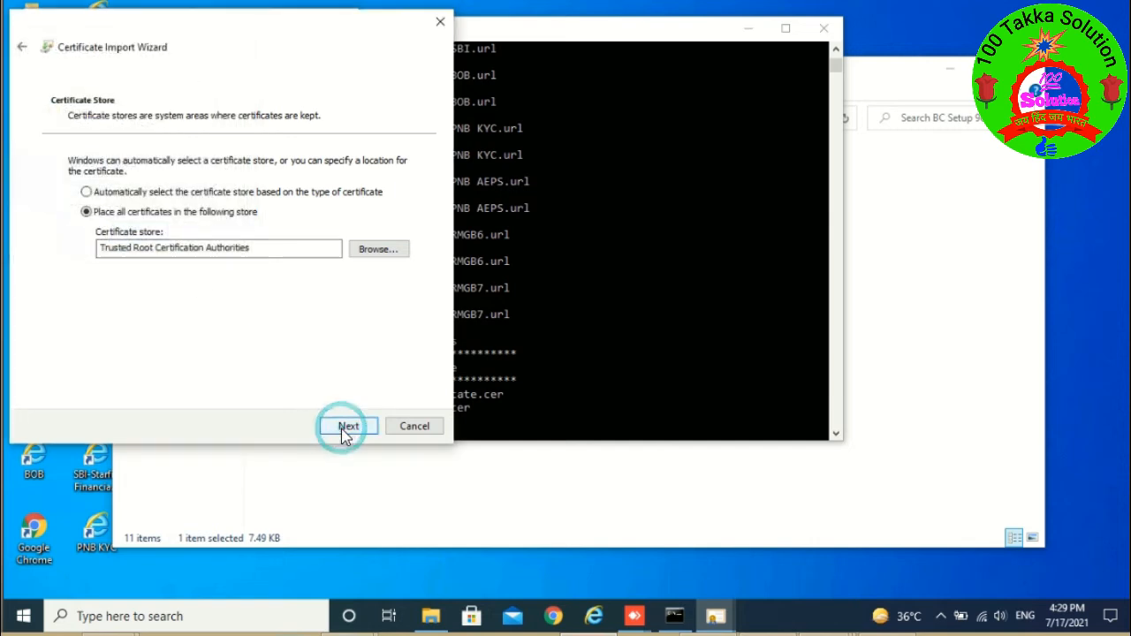
click(346, 424)
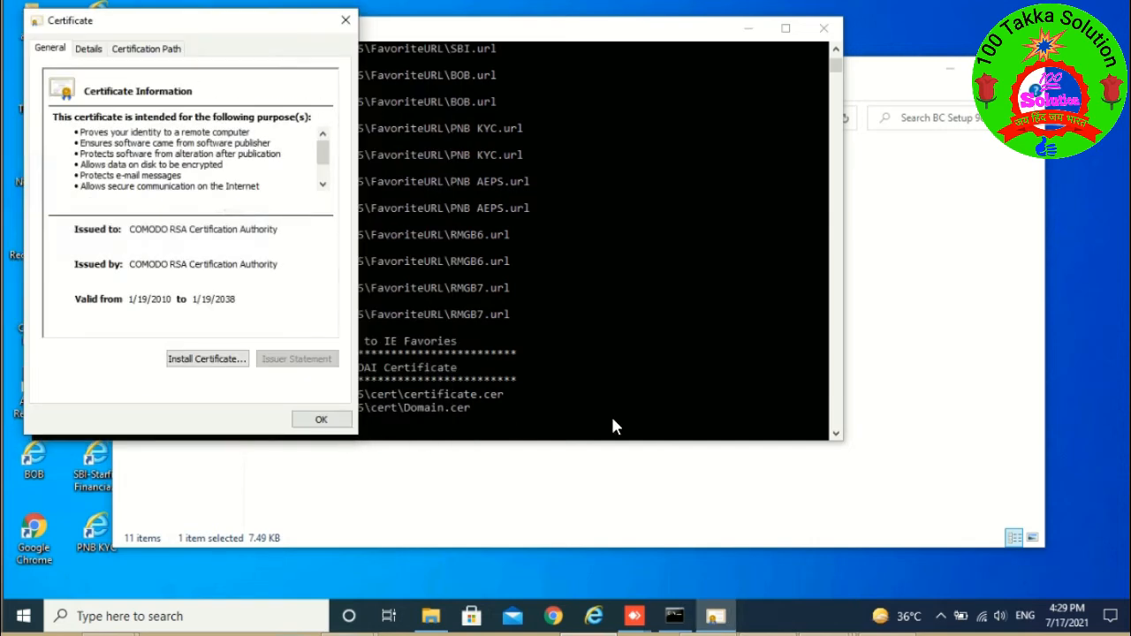
click(628, 363)
click(329, 420)
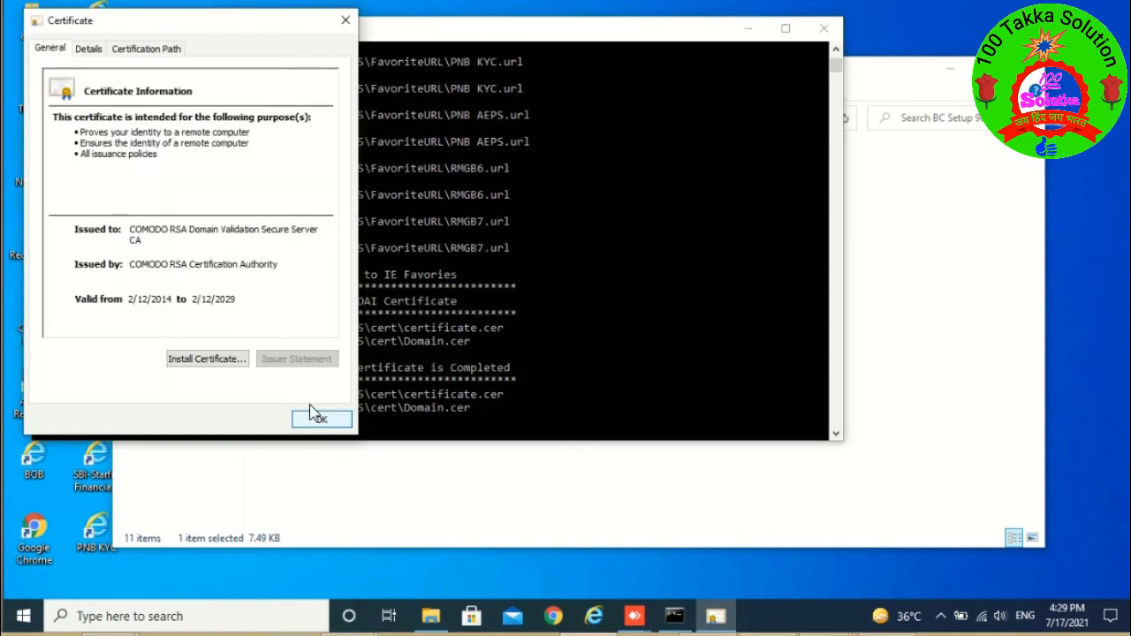
- Import the COMODO RSA Domain Validation Secure Server CA certificate for the current user into the Trusted Root Certification Authorities store, then close it
click(207, 358)
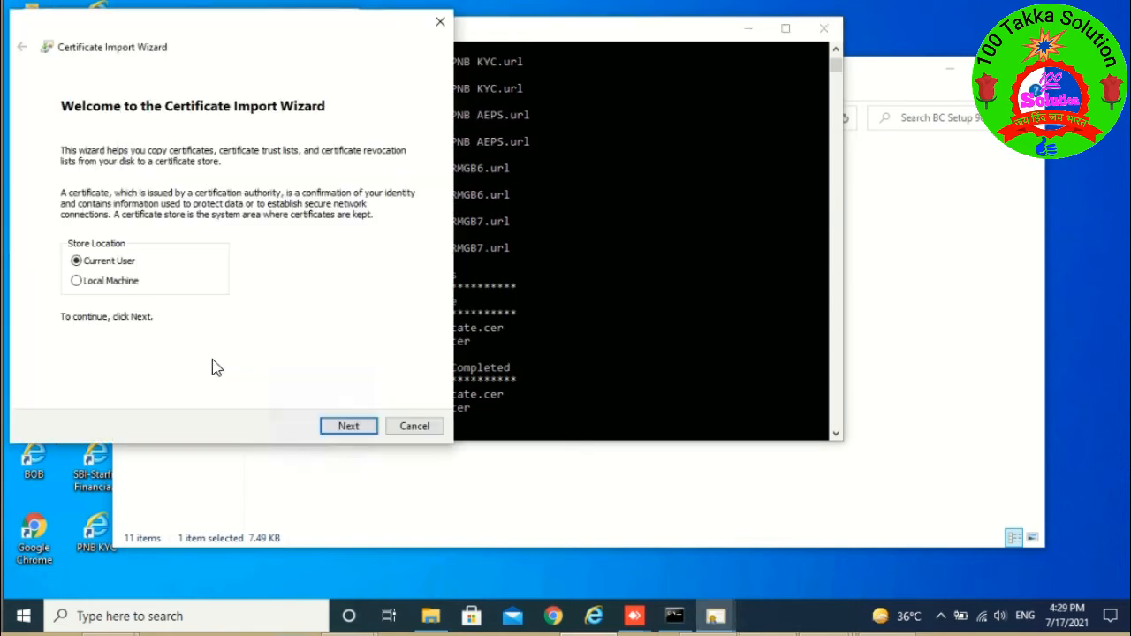
click(349, 427)
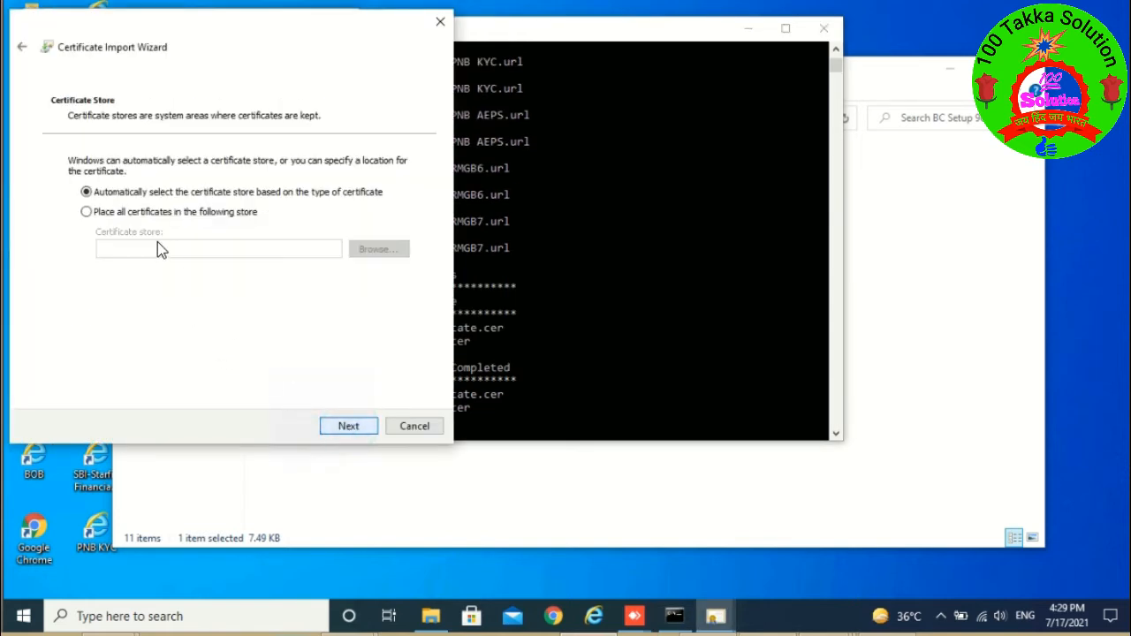
click(152, 213)
click(371, 248)
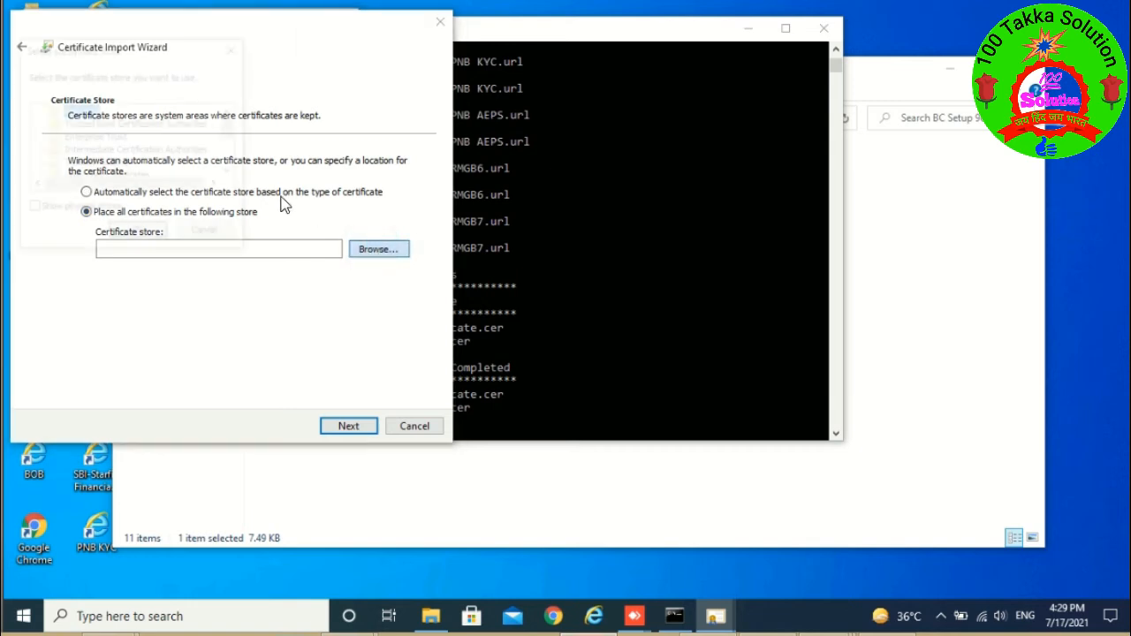
click(123, 125)
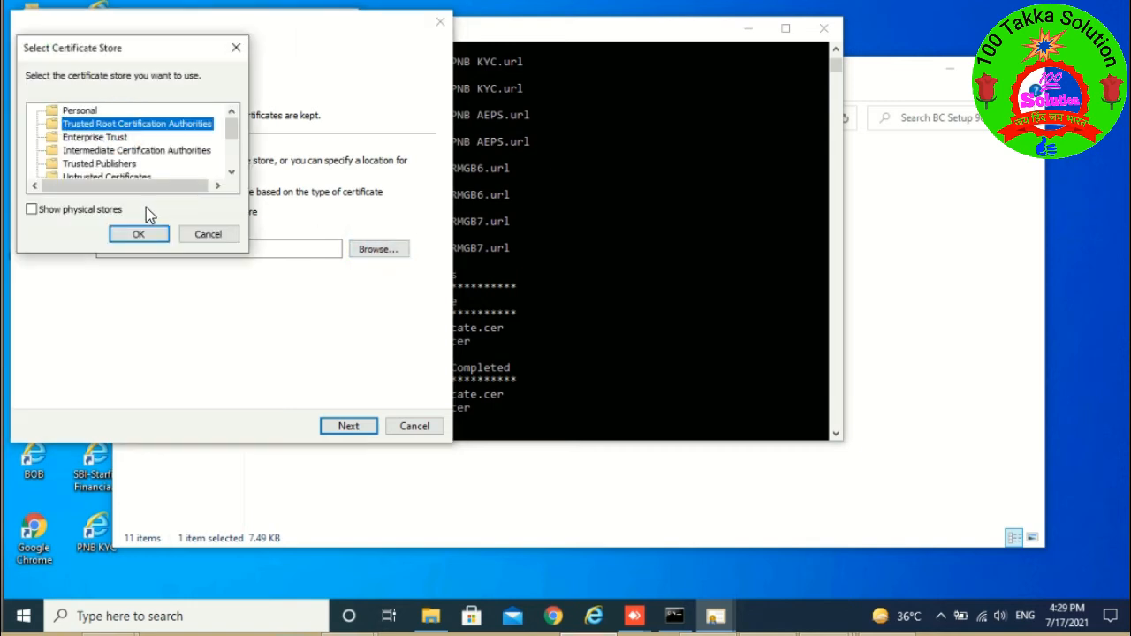
click(165, 241)
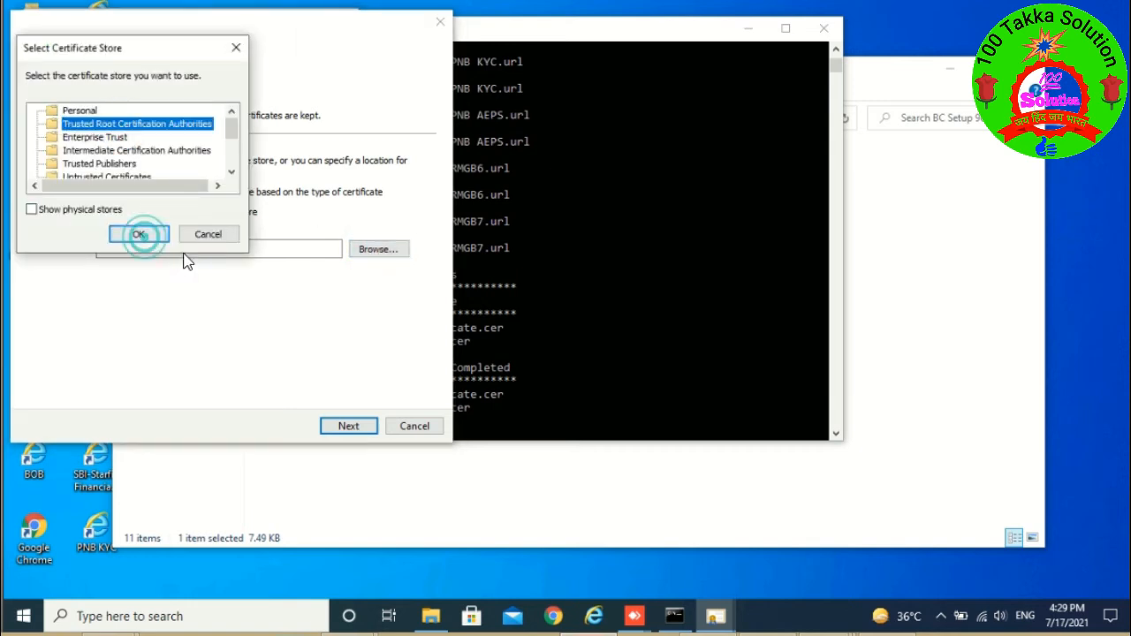
click(350, 428)
click(350, 428)
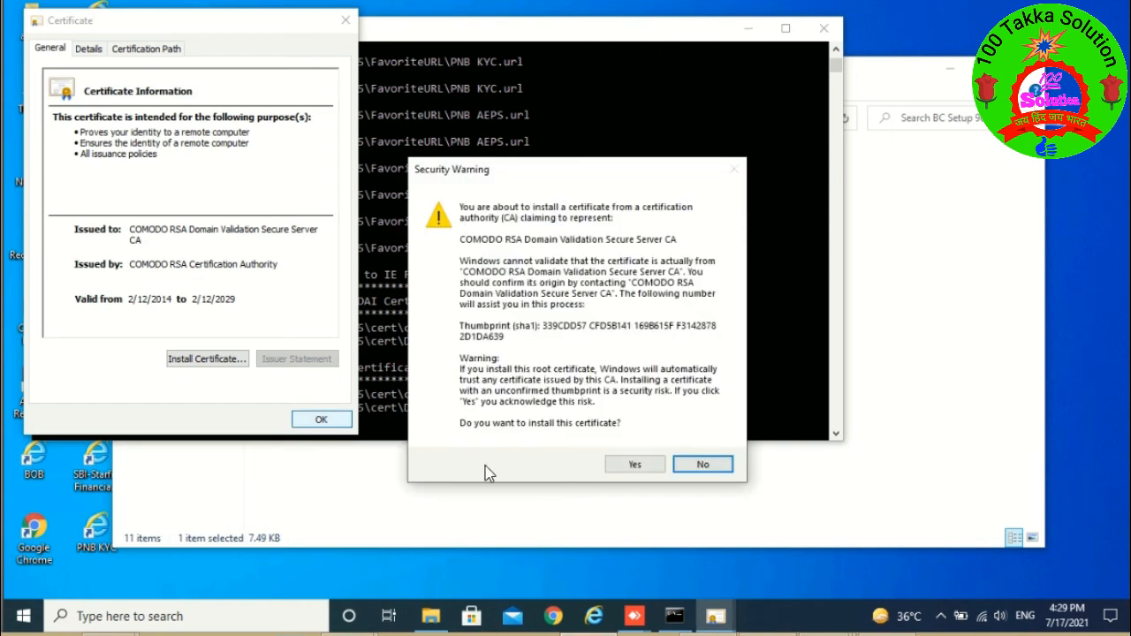
click(627, 466)
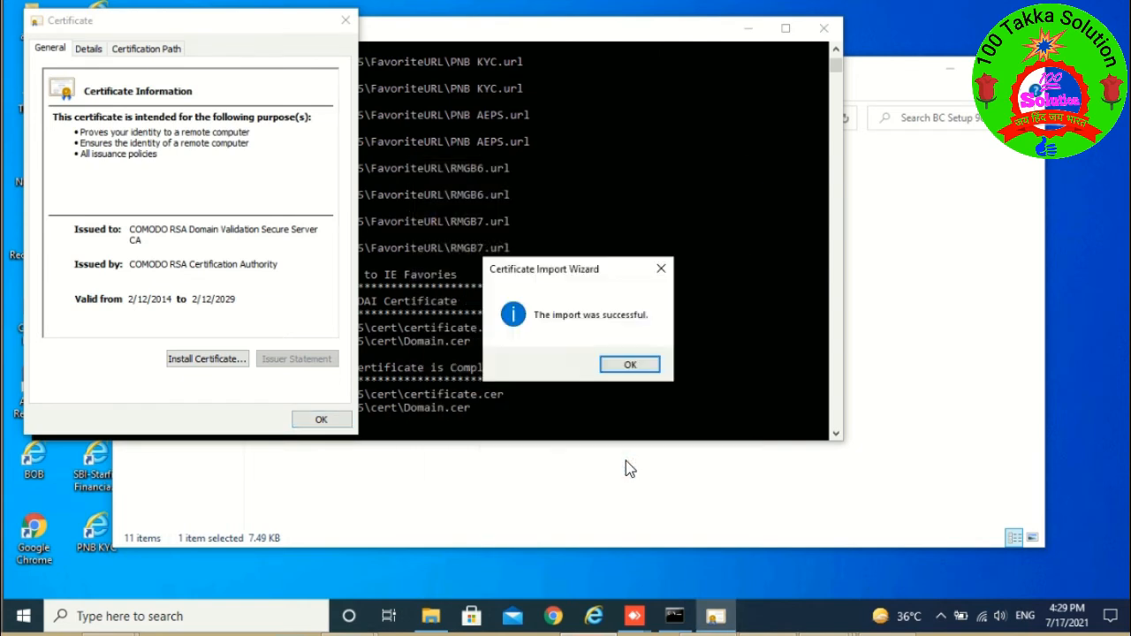
click(630, 364)
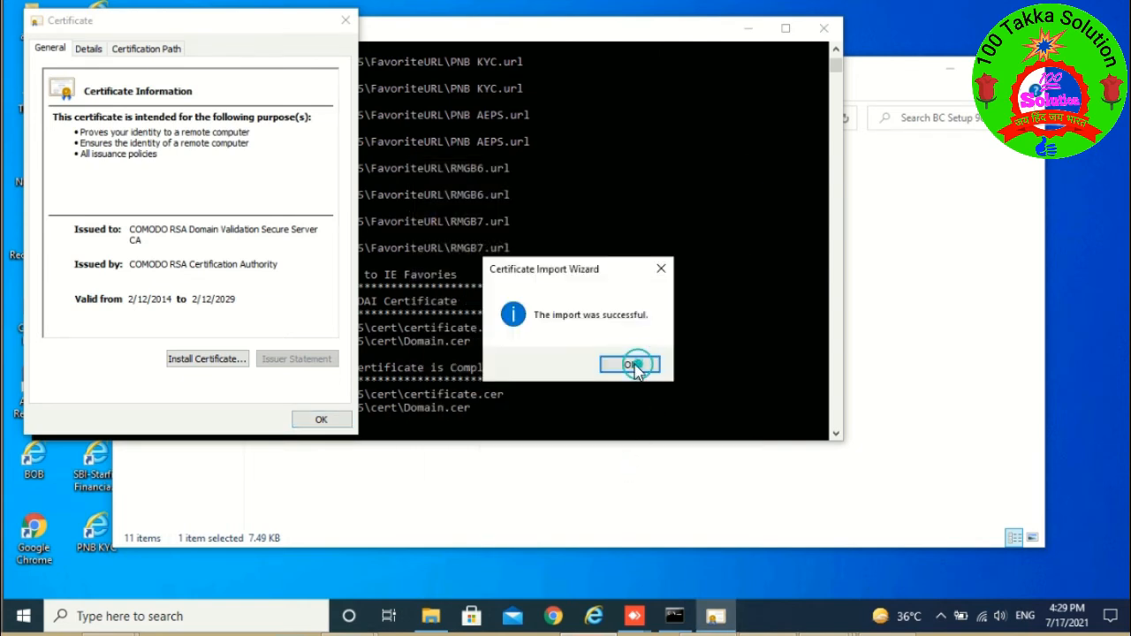
click(320, 420)
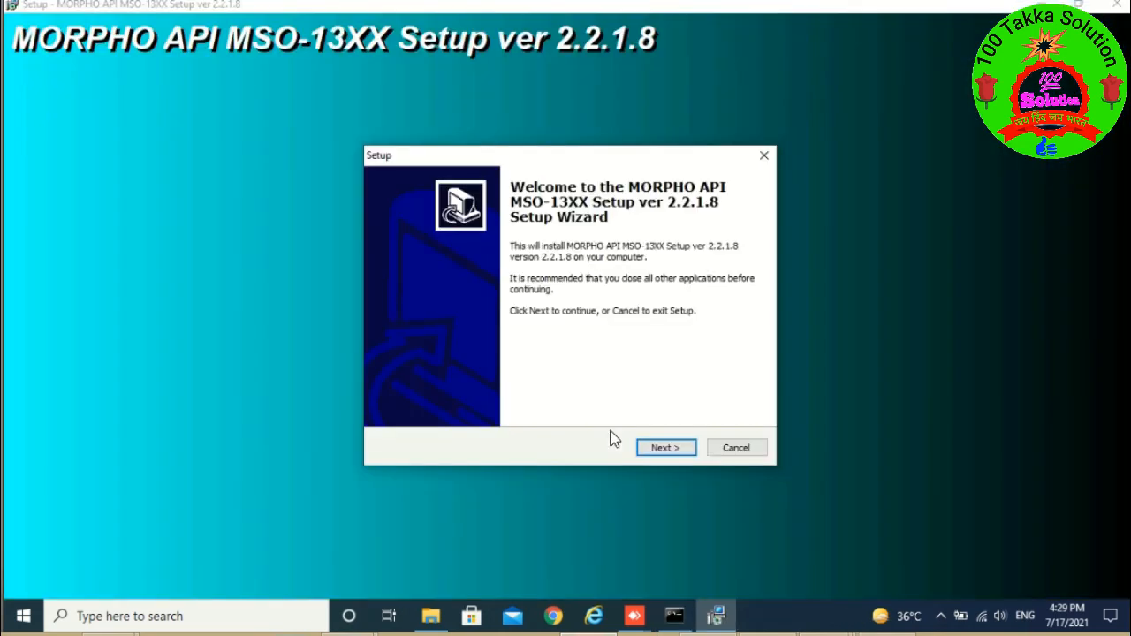
- Install MORPHO API MSO-13XX version 2.2.1.8 with its FPActiveX component in the default directory, choosing to restart the computer later
click(658, 449)
click(658, 448)
click(659, 449)
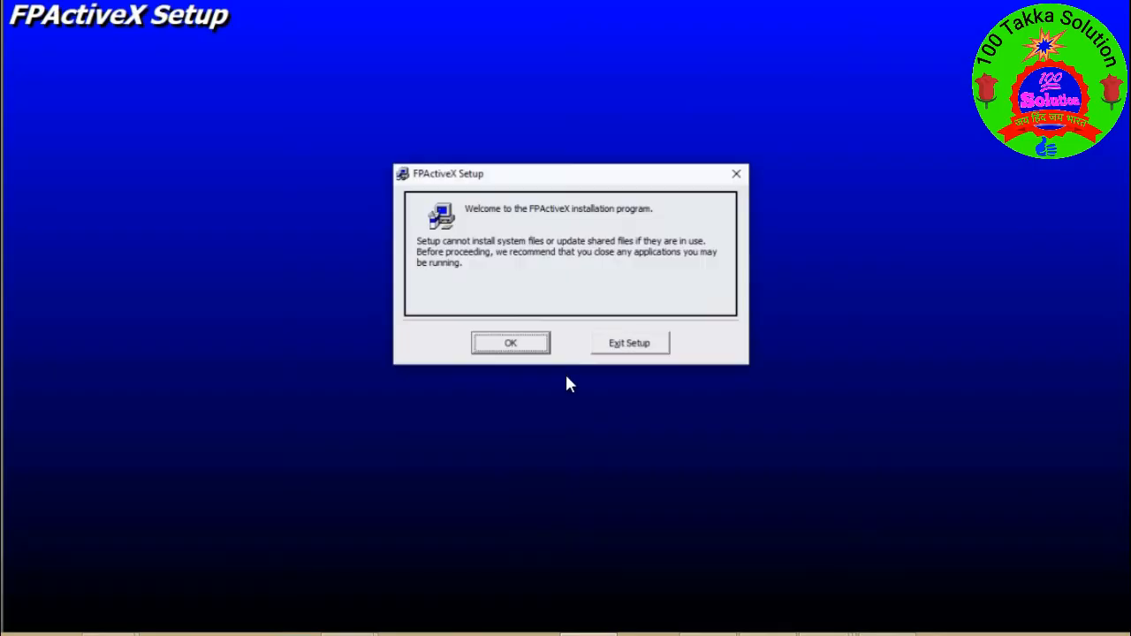
click(500, 338)
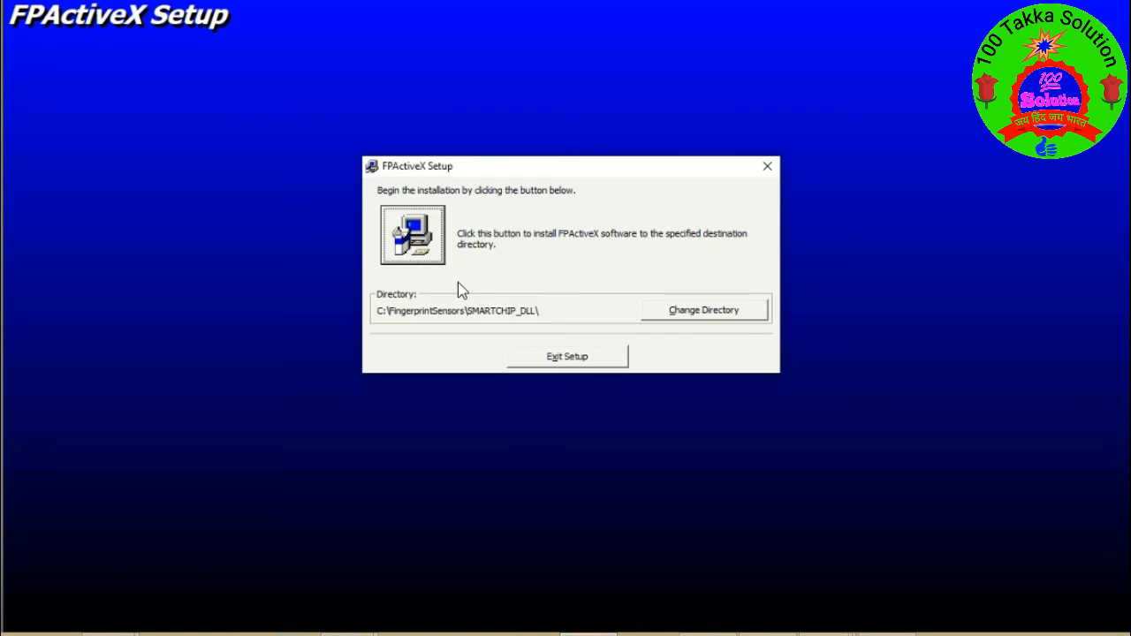
click(428, 247)
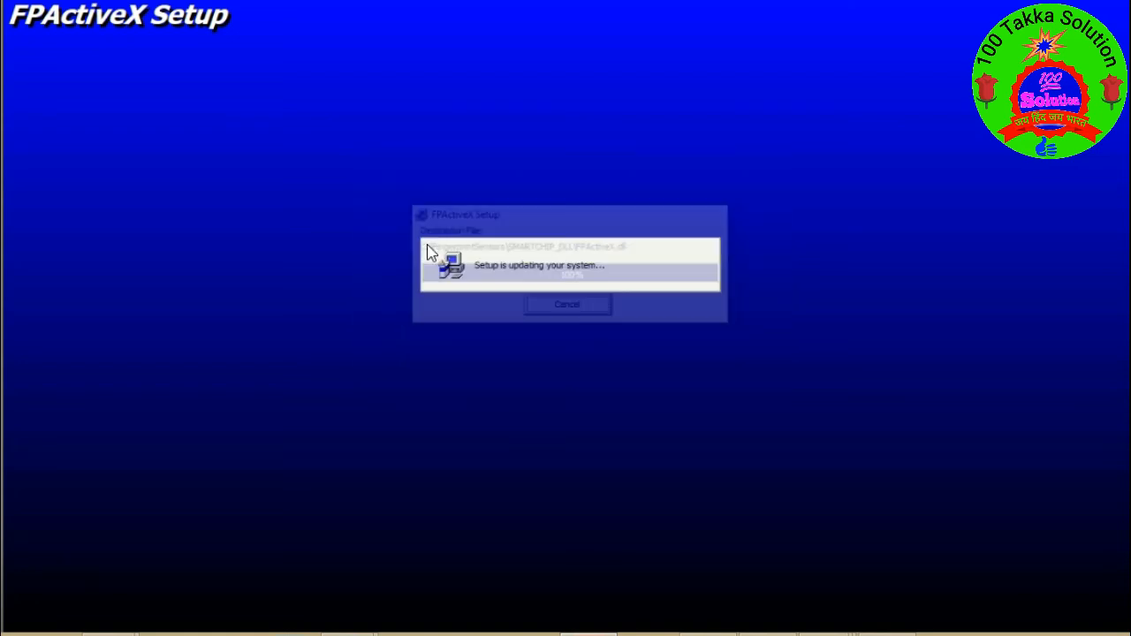
click(642, 351)
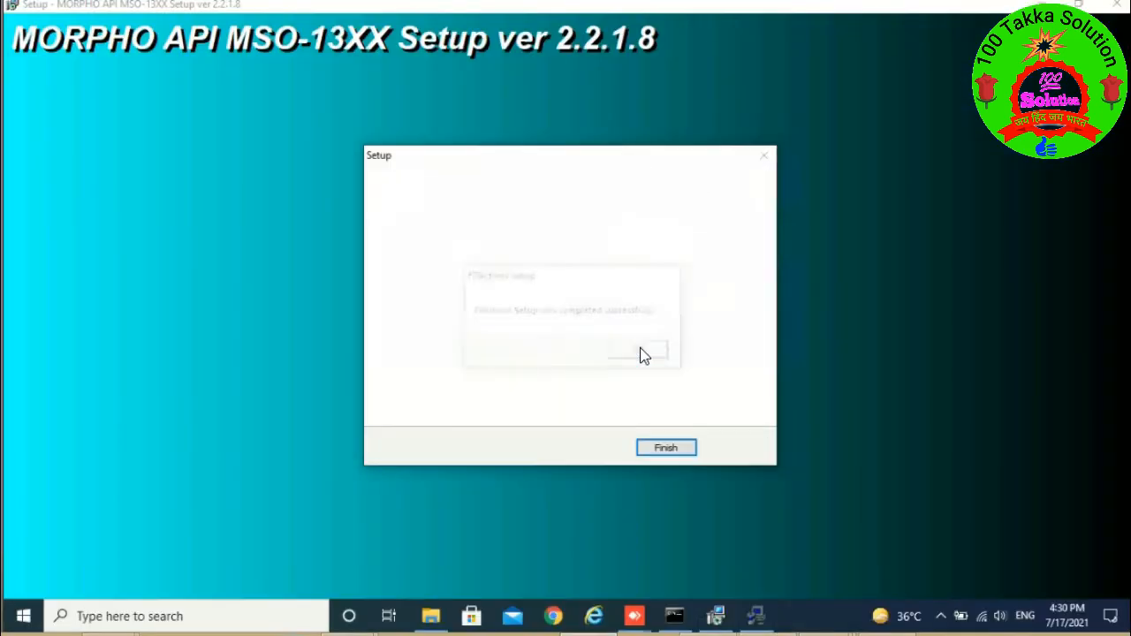
click(587, 311)
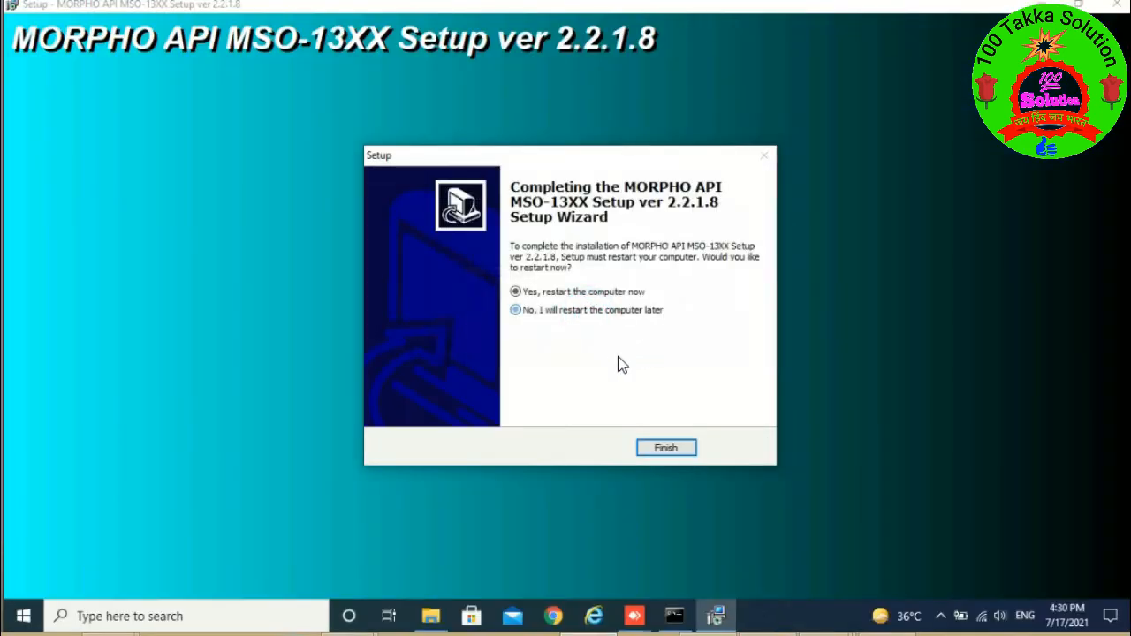
click(676, 455)
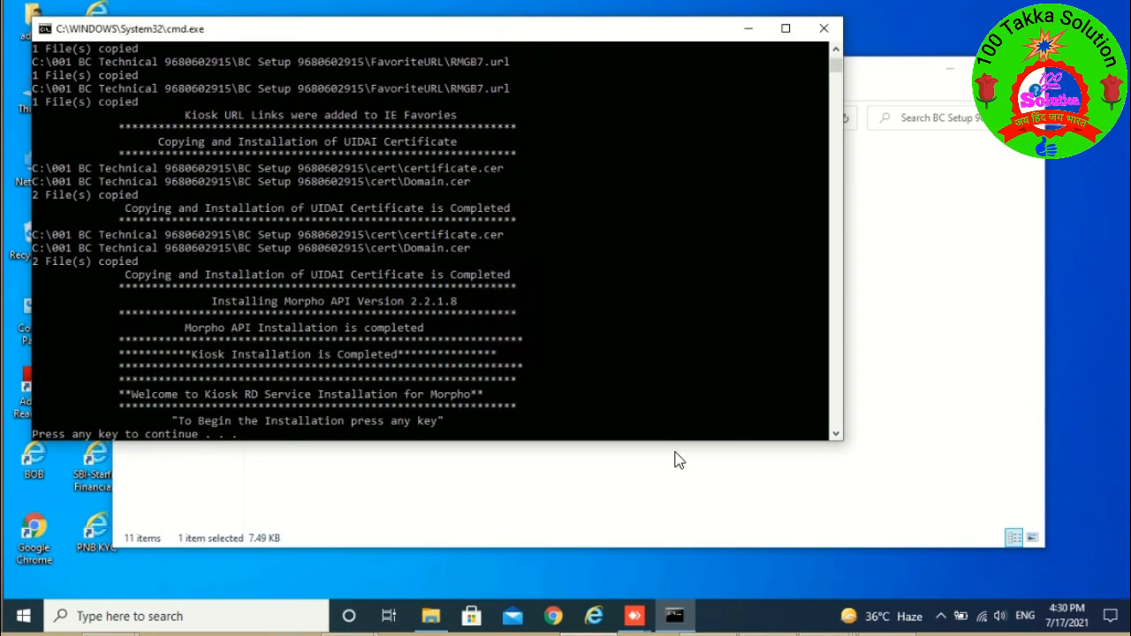
- Run the Kiosk RD Service installation for Morpho with the driver's restart postponed, and finish the batch setup
key(Return)
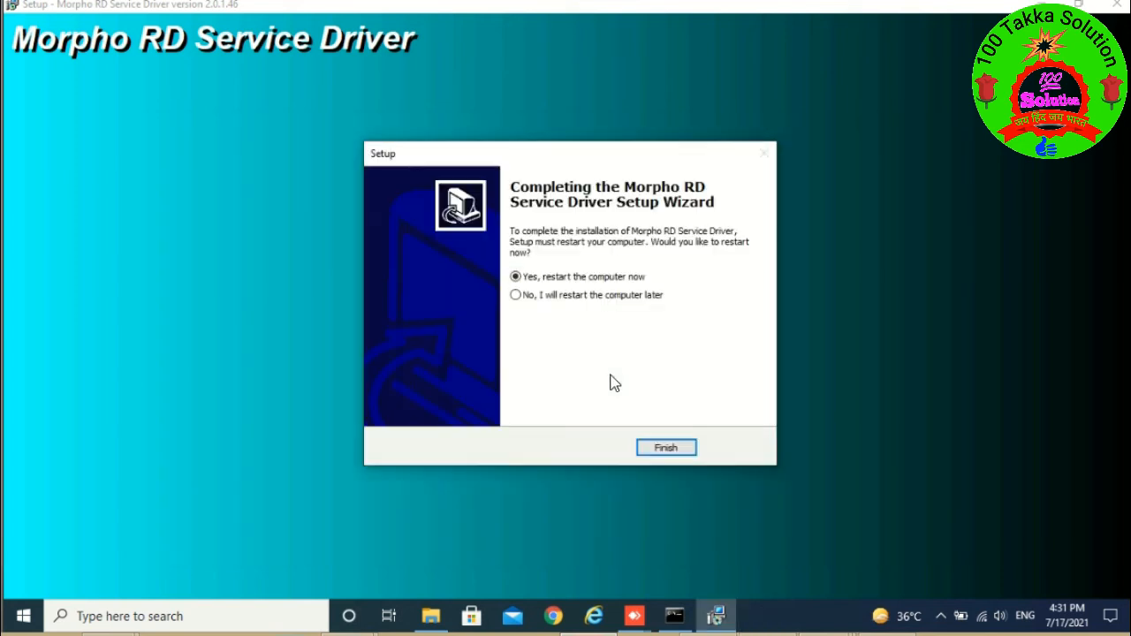
click(575, 295)
click(660, 447)
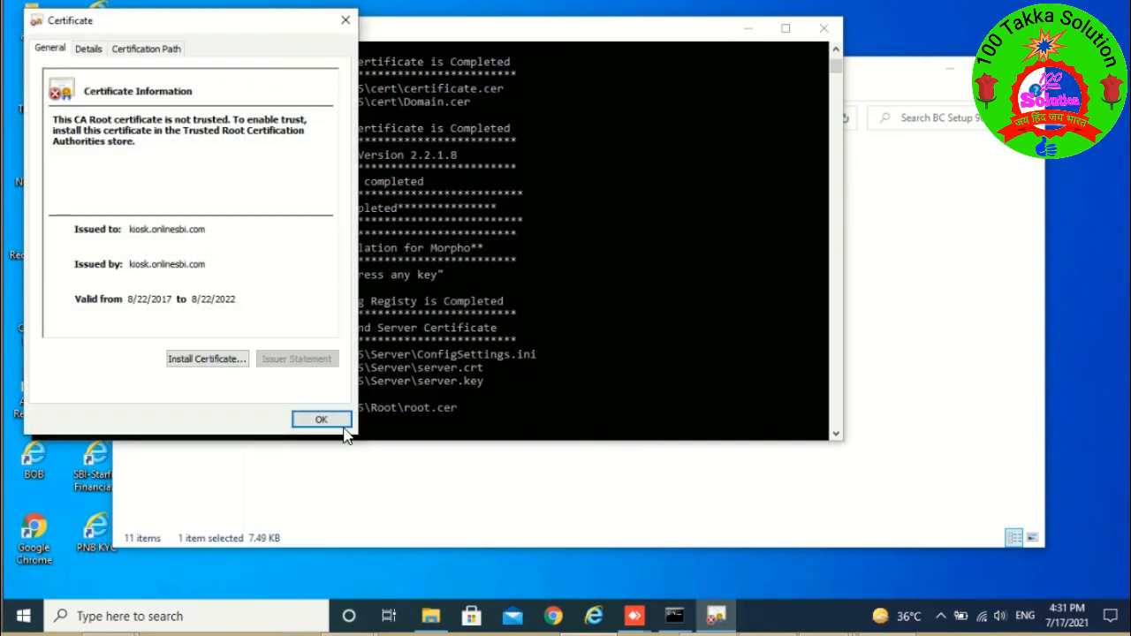
click(334, 420)
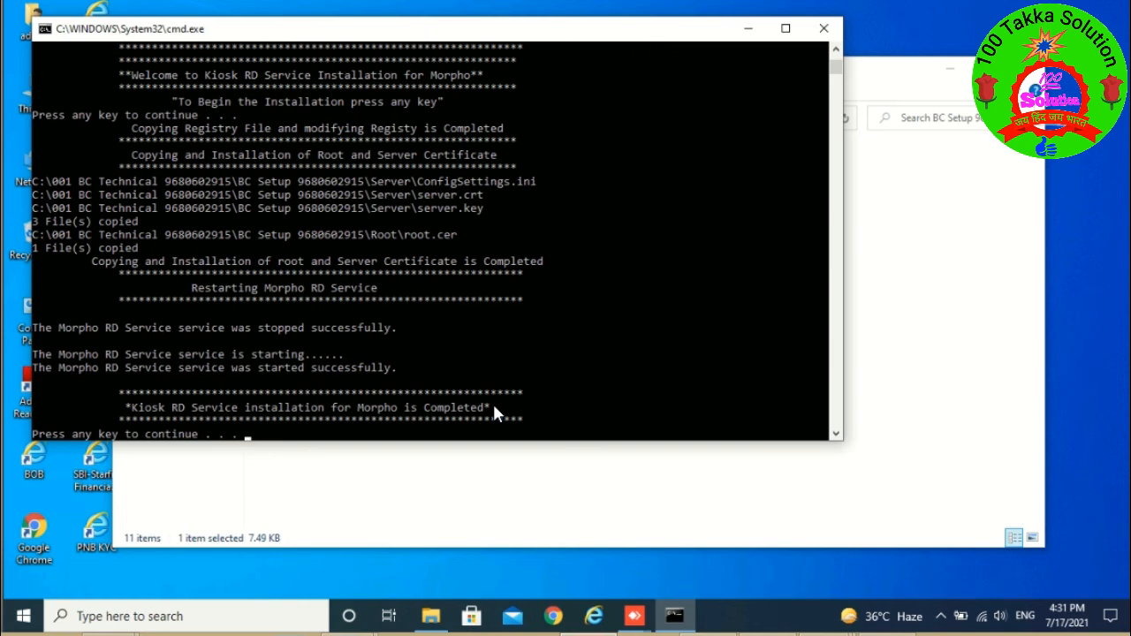
key(Return)
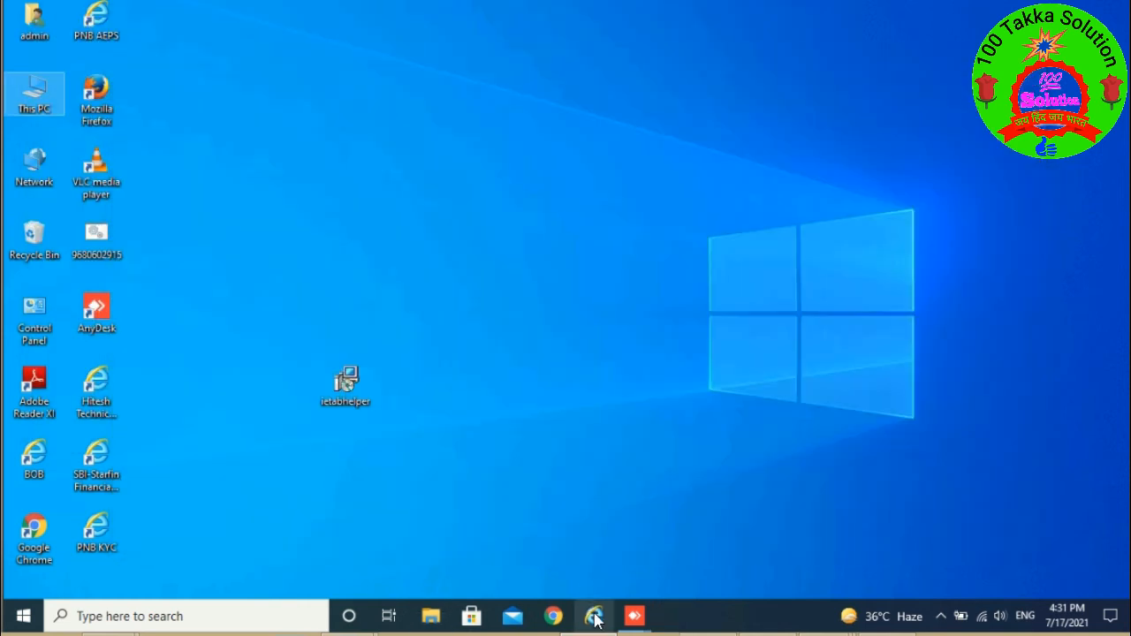
- Open Internet Explorer and accept the proposed home page change to about:blank
click(594, 618)
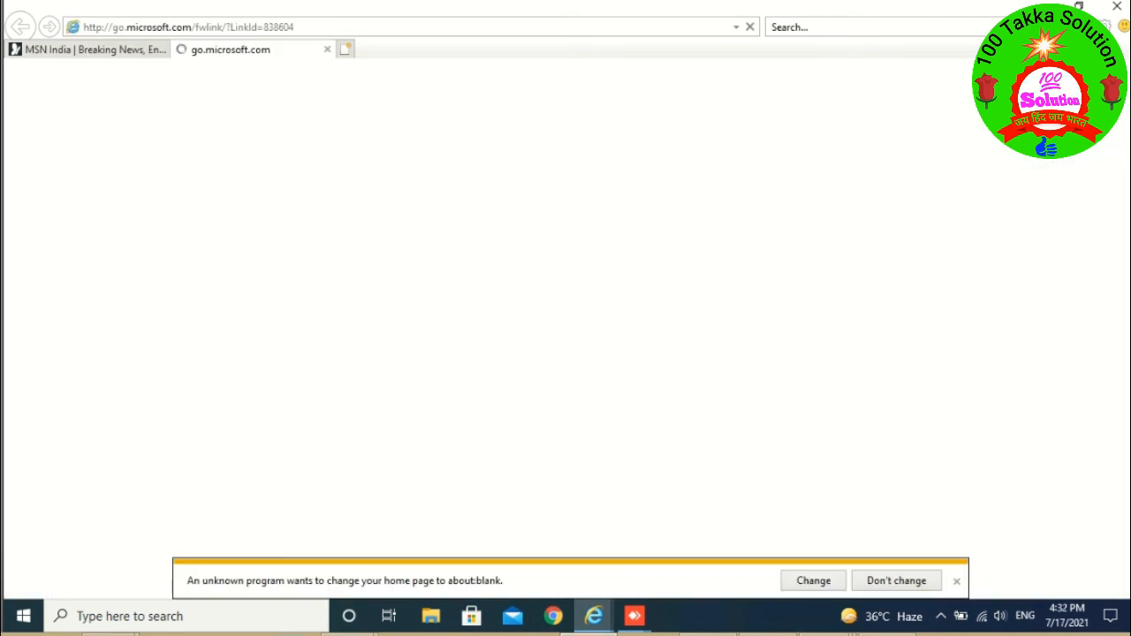
click(816, 580)
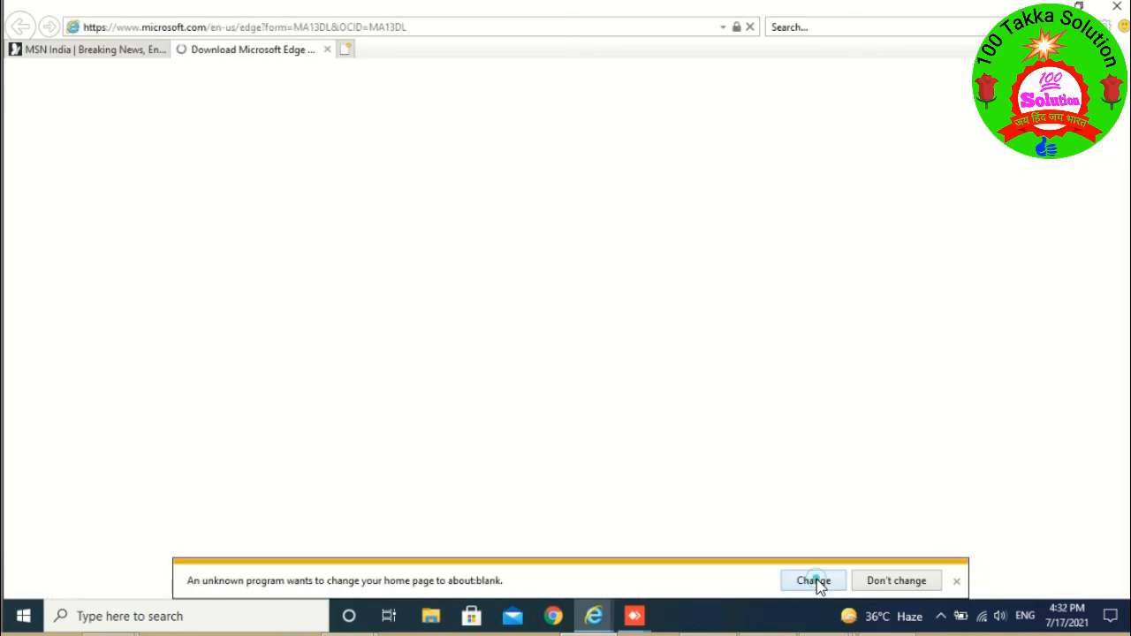
click(818, 582)
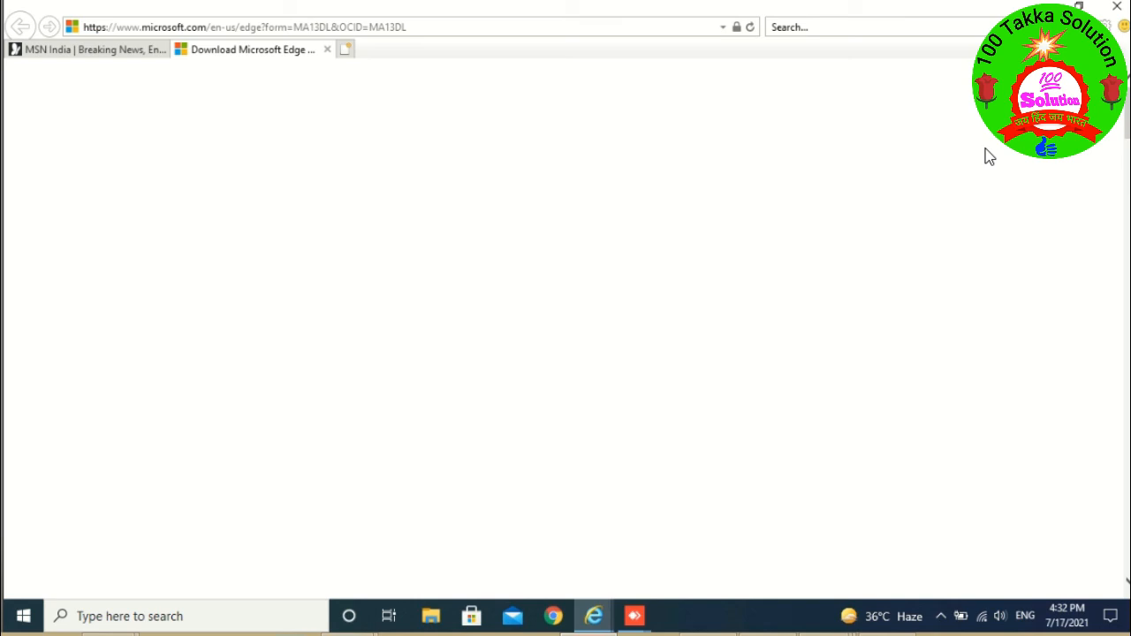
- Set the home page to the new tab page in the Internet options
click(1105, 27)
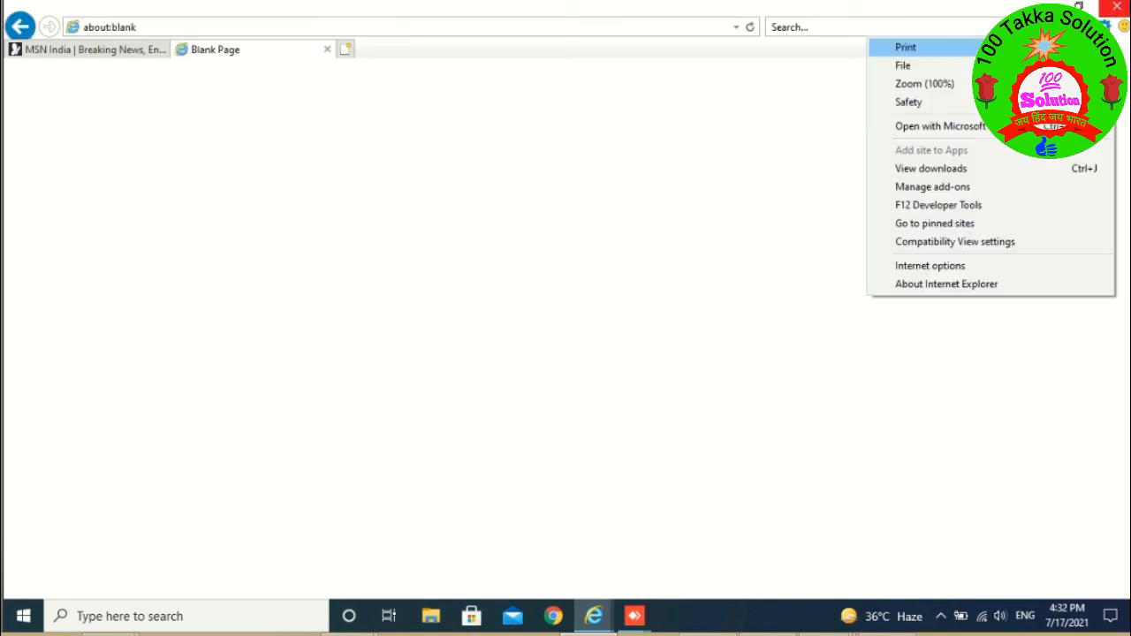
click(928, 267)
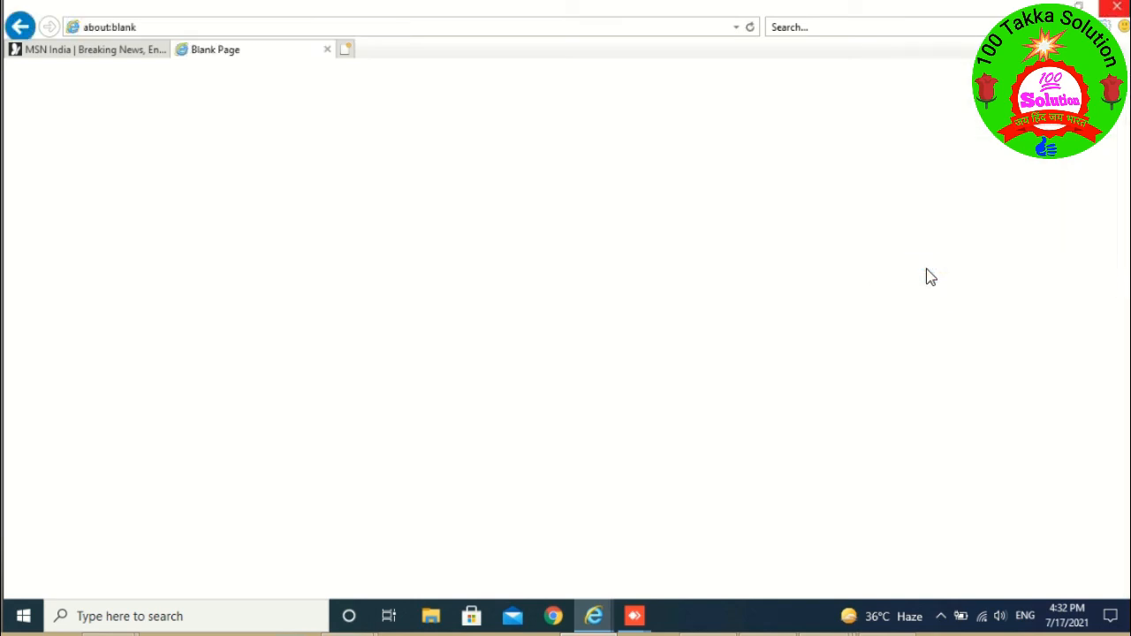
click(284, 157)
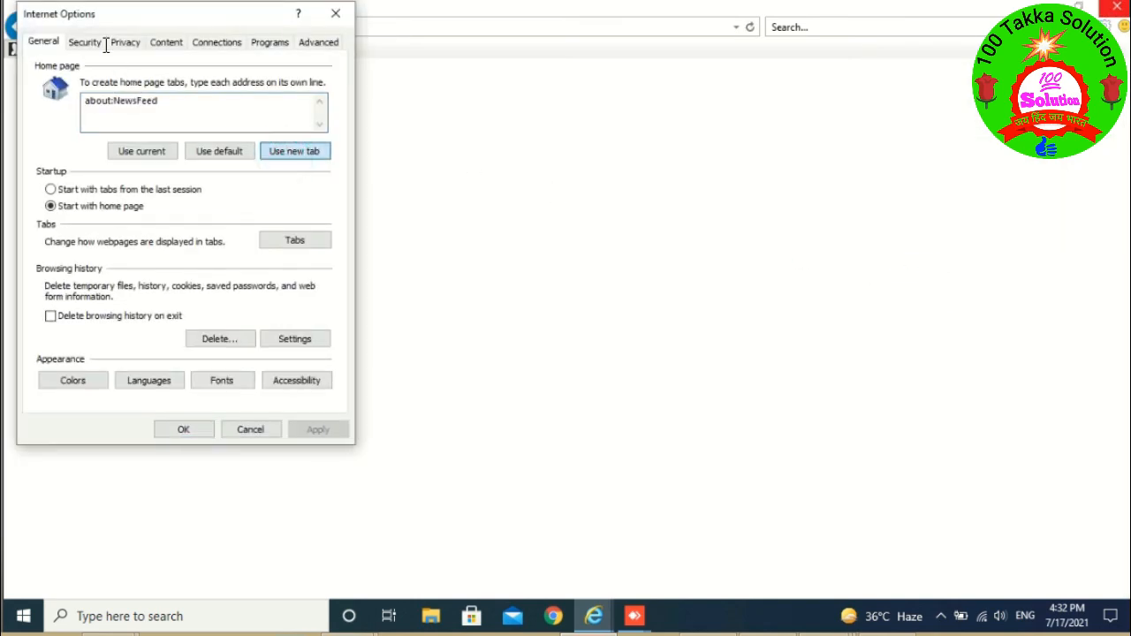
- Enable signed and unsigned ActiveX downloads and scripting of ActiveX controls not marked as safe for the Internet zone, and confirm the change
click(94, 44)
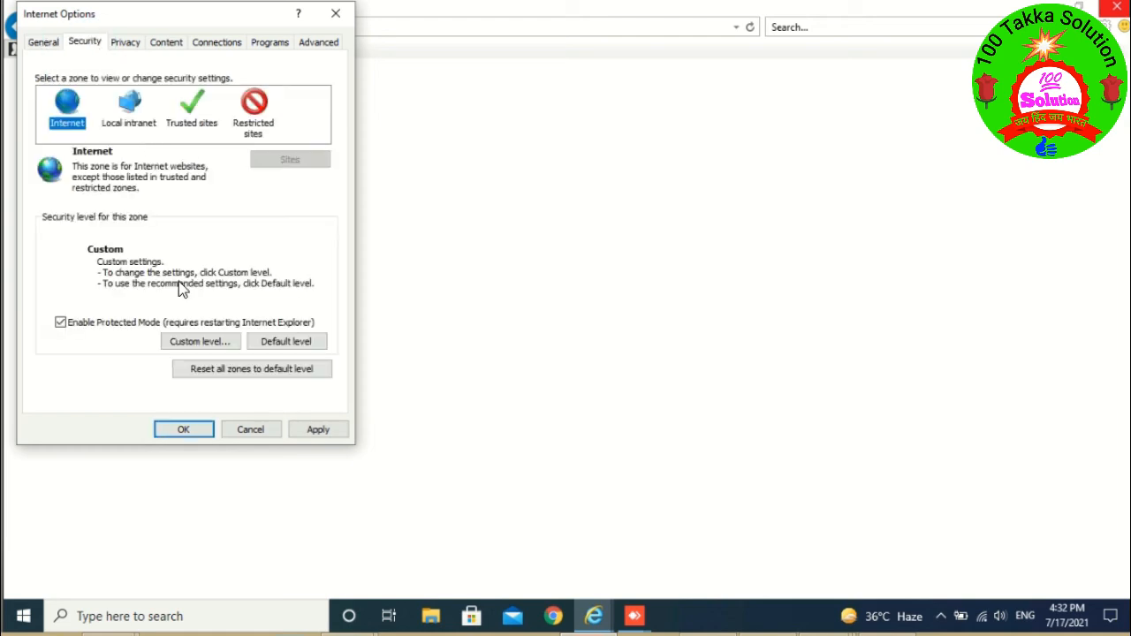
click(220, 342)
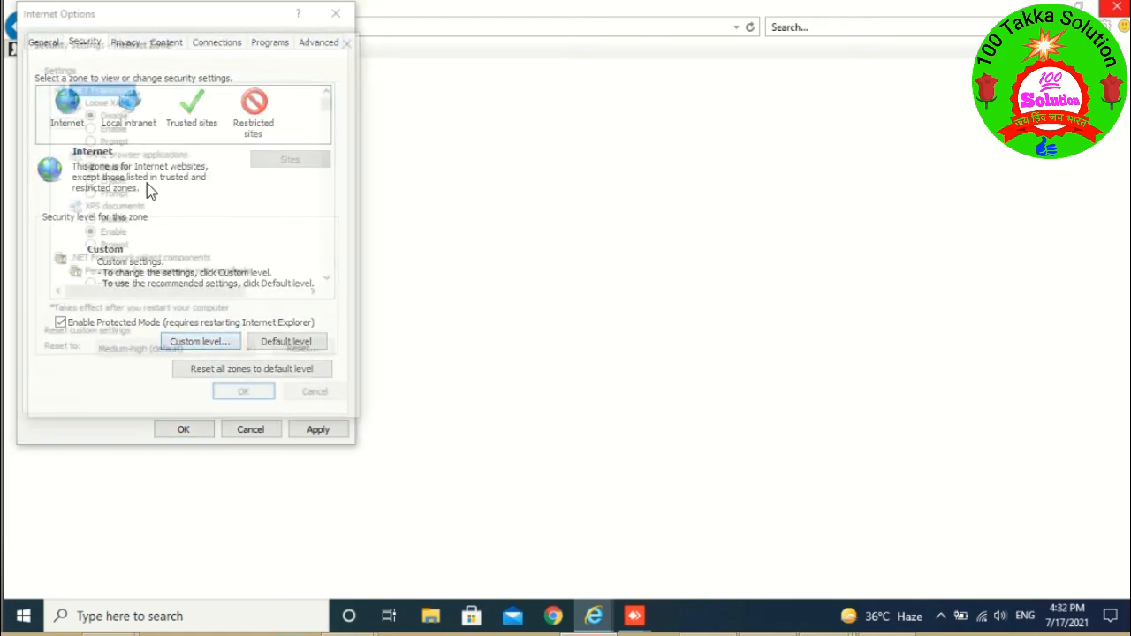
scroll(186, 212, down, 12)
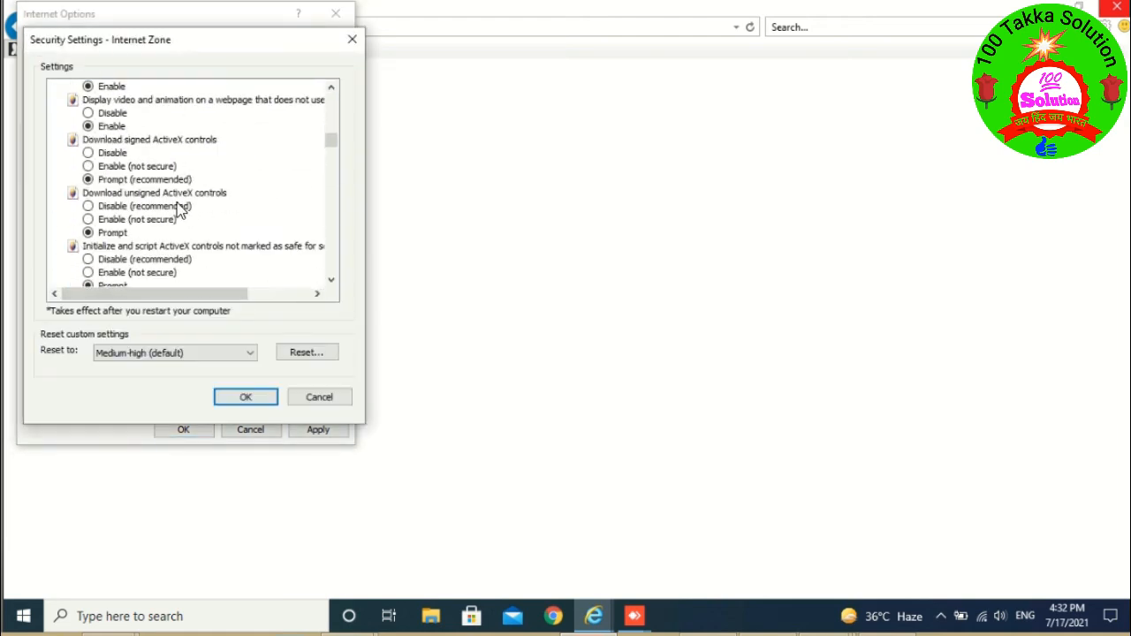
click(110, 166)
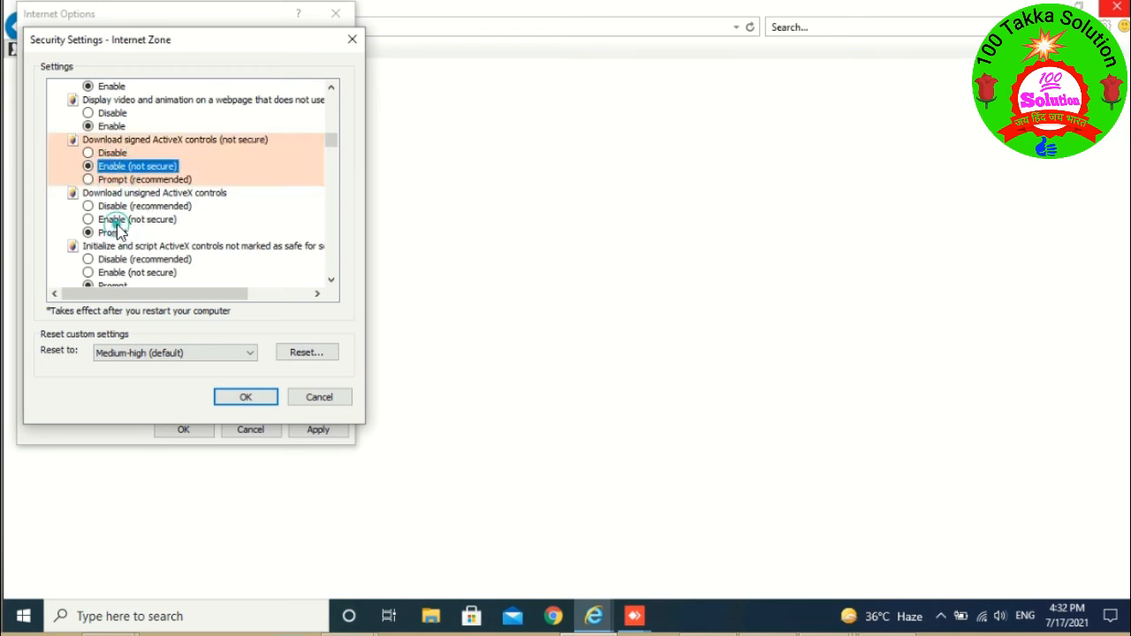
click(111, 219)
click(124, 272)
scroll(221, 211, down, 1)
scroll(222, 214, down, 4)
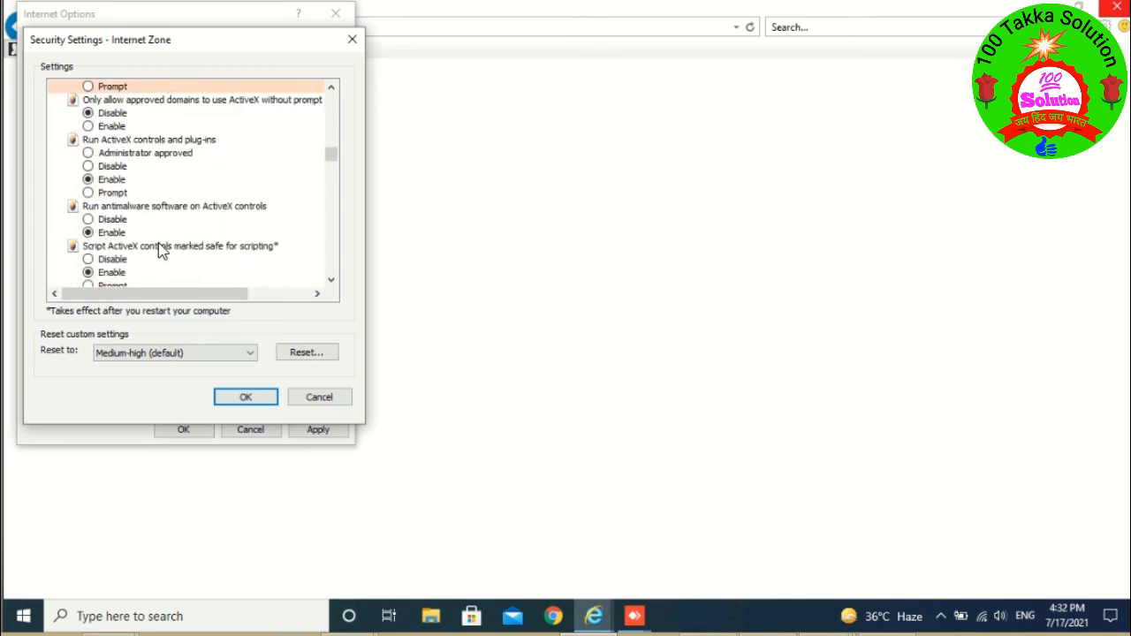
scroll(158, 242, down, 4)
click(250, 398)
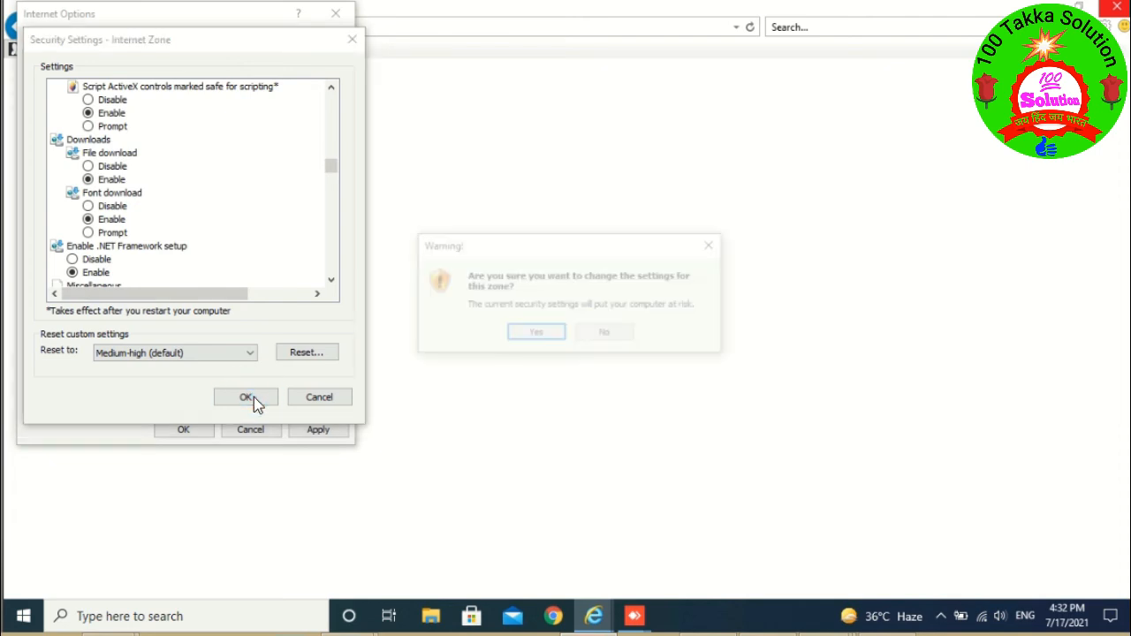
click(535, 333)
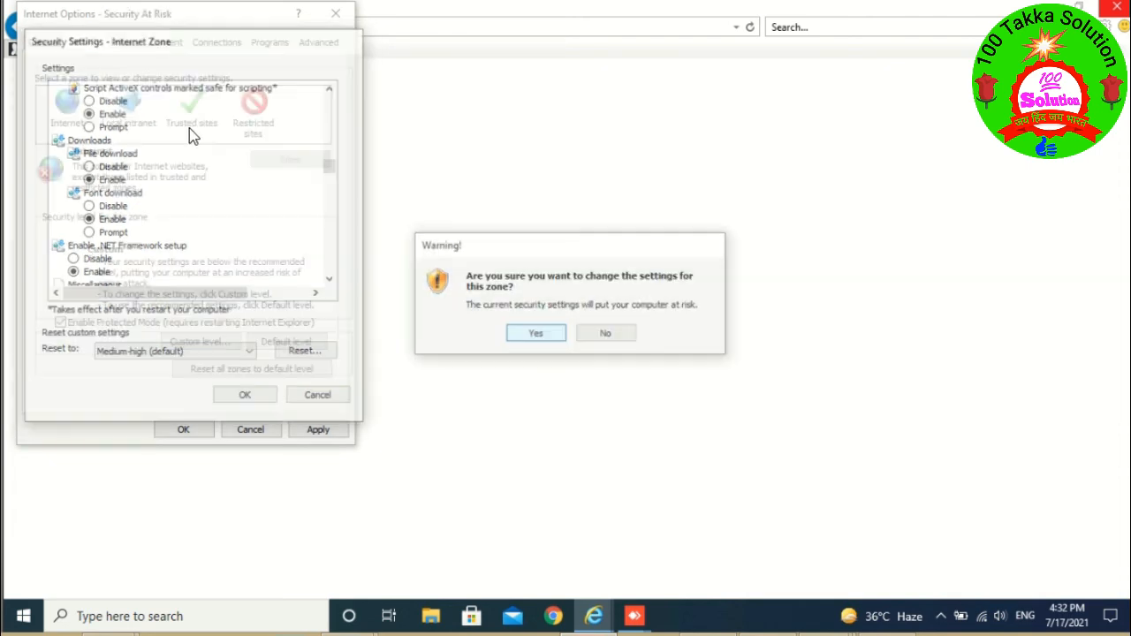
- Enable running antimalware software on ActiveX controls for the Trusted sites zone, confirm the change and apply the security settings
click(193, 120)
click(201, 343)
scroll(194, 262, down, 3)
scroll(190, 256, down, 10)
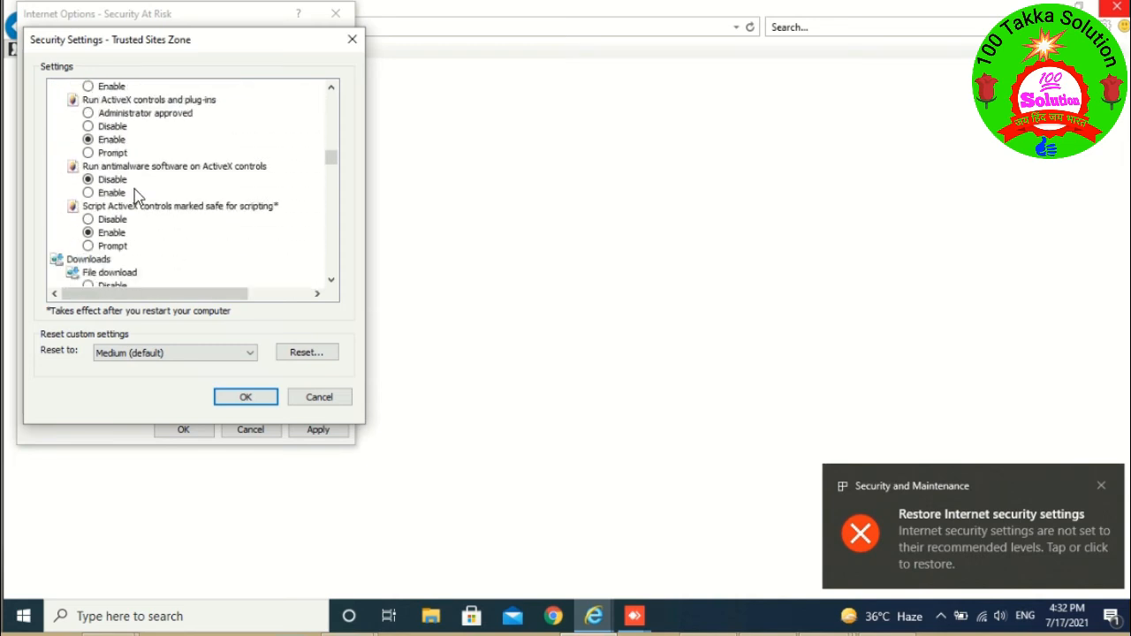
click(113, 194)
click(248, 396)
click(530, 323)
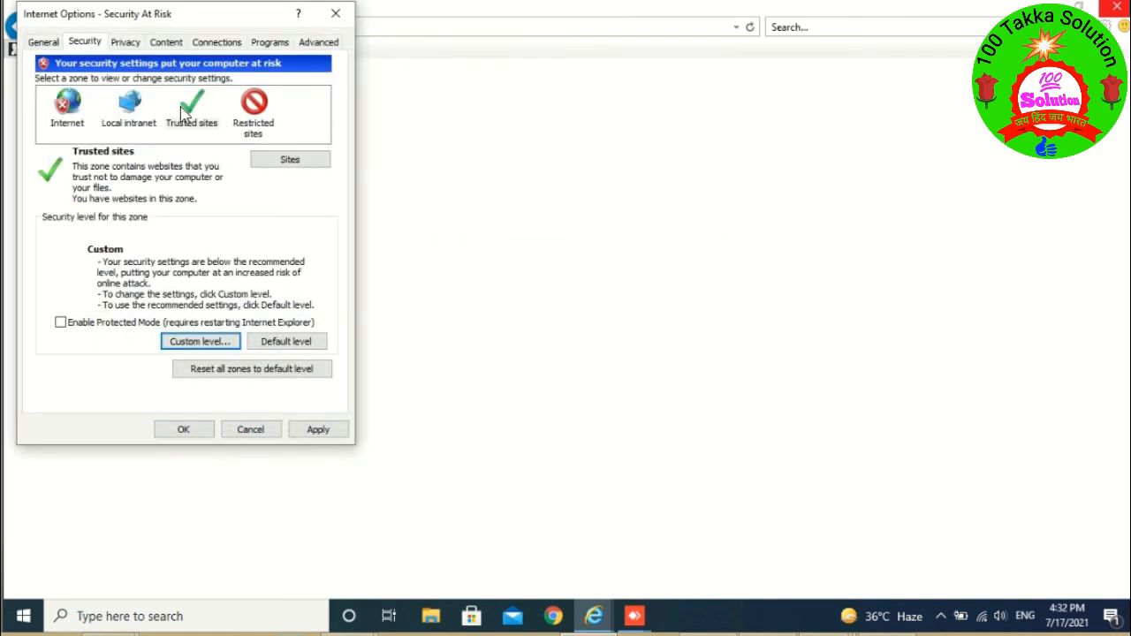
click(320, 431)
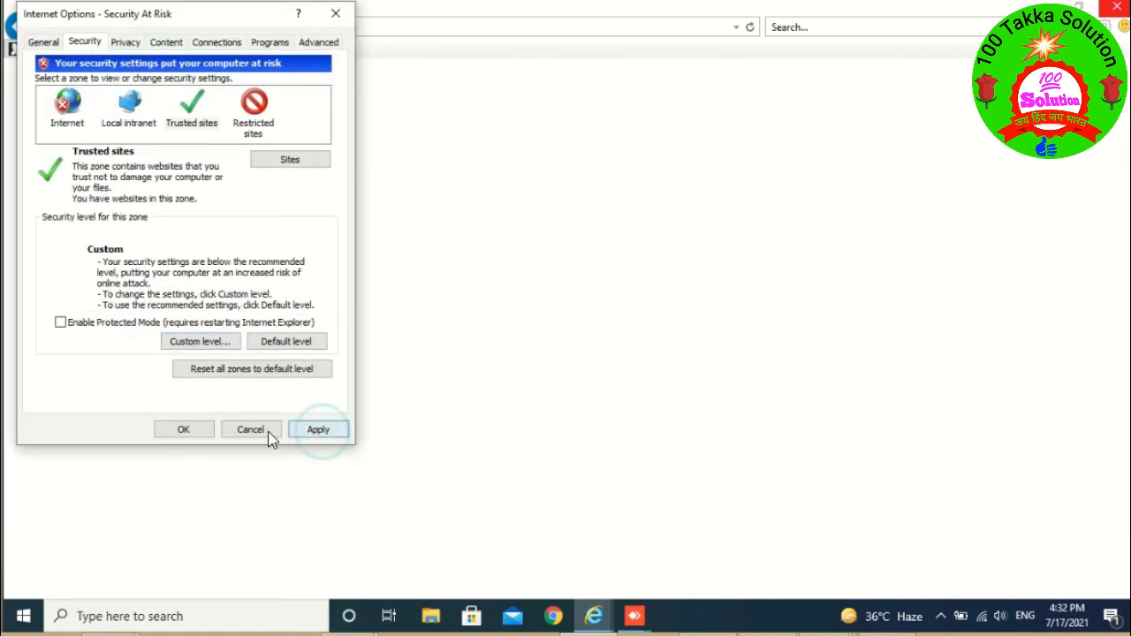
- Check the site list of the Restricted sites zone, close it and confirm the Internet options
click(262, 133)
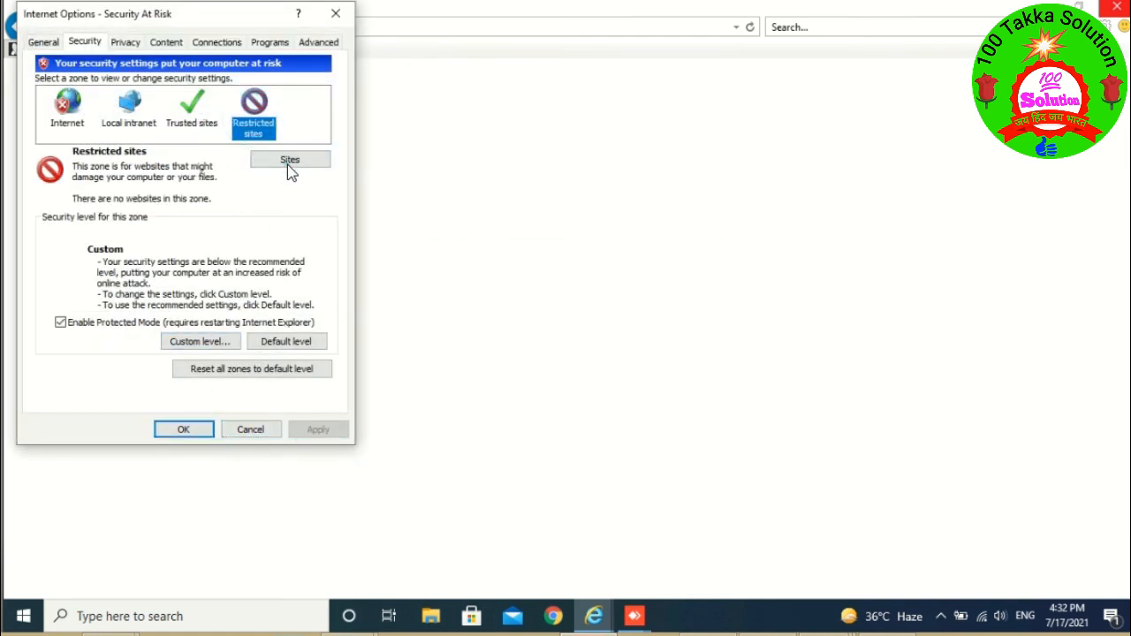
click(288, 164)
click(297, 289)
click(185, 429)
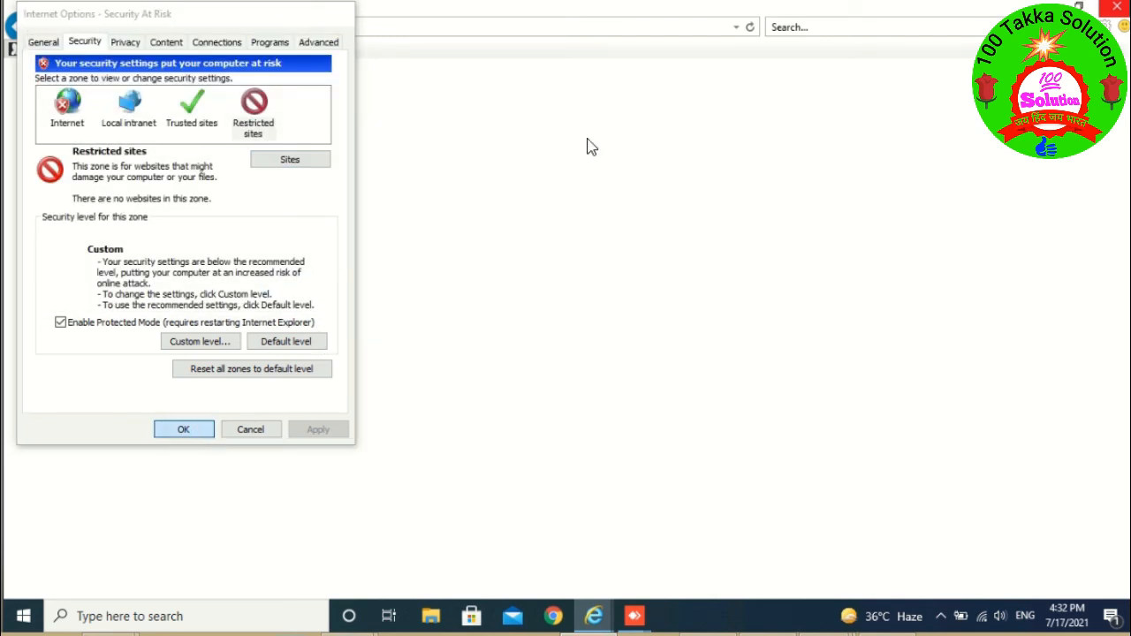
- Show the Favorites bar in Internet Explorer and close the browser with all its tabs
right_click(570, 50)
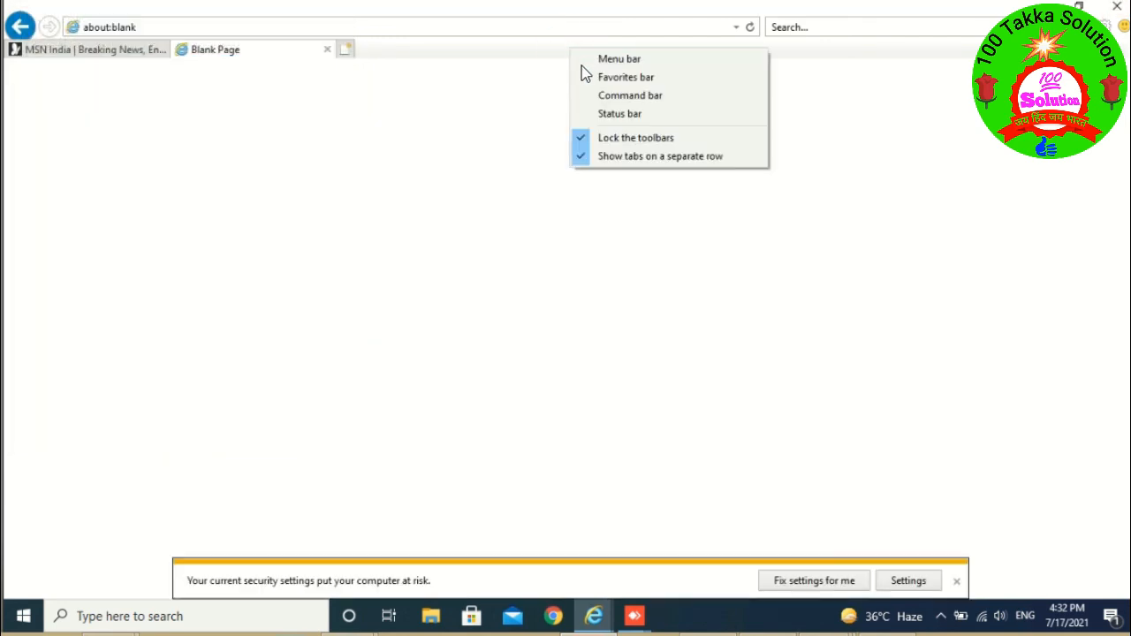
click(601, 77)
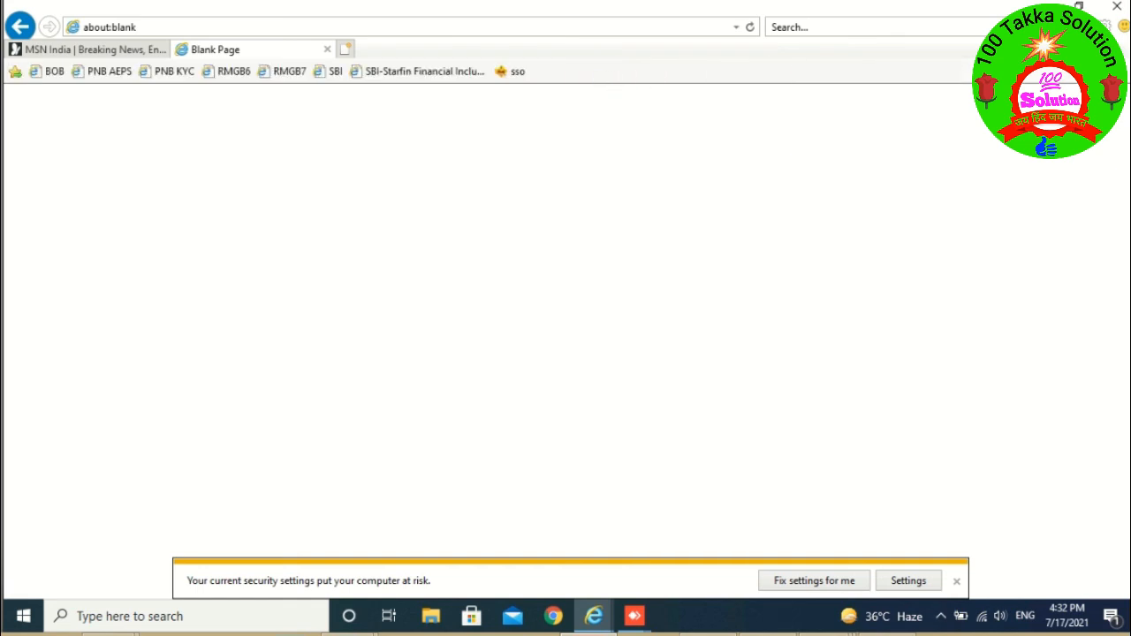
click(1116, 6)
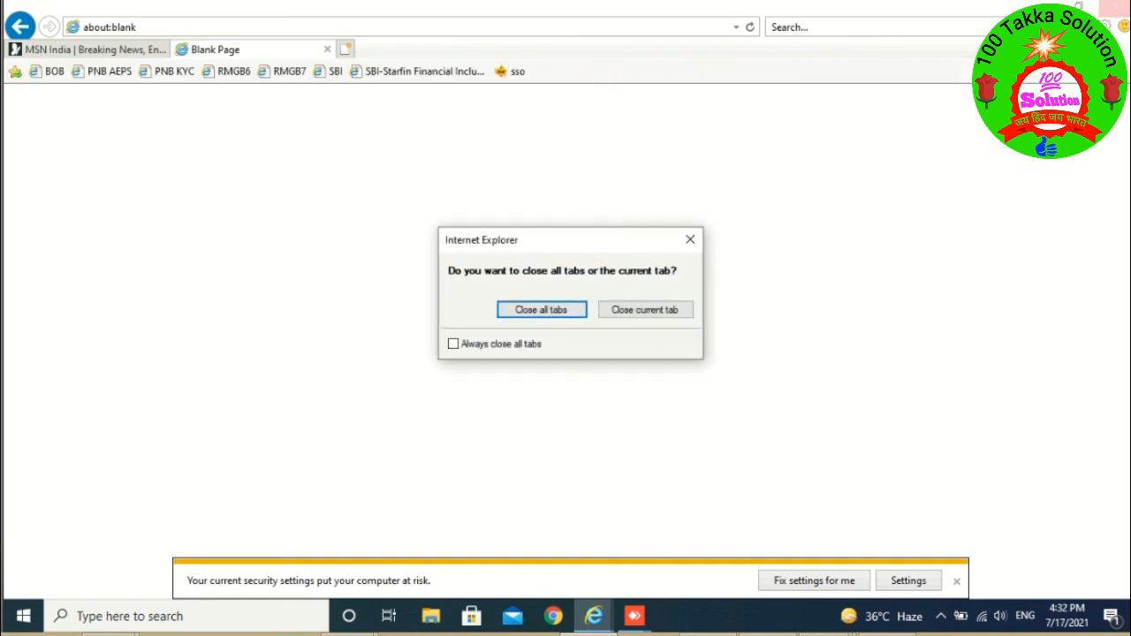
click(531, 314)
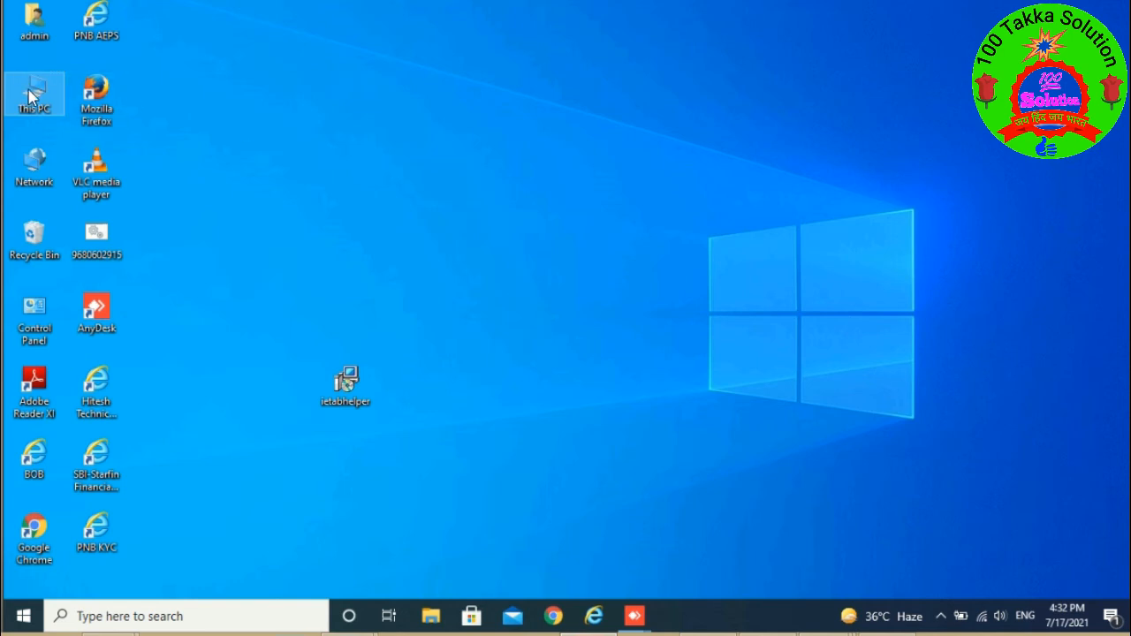
- Open Computer Management for This PC and view the connected devices in Device Manager
right_click(32, 96)
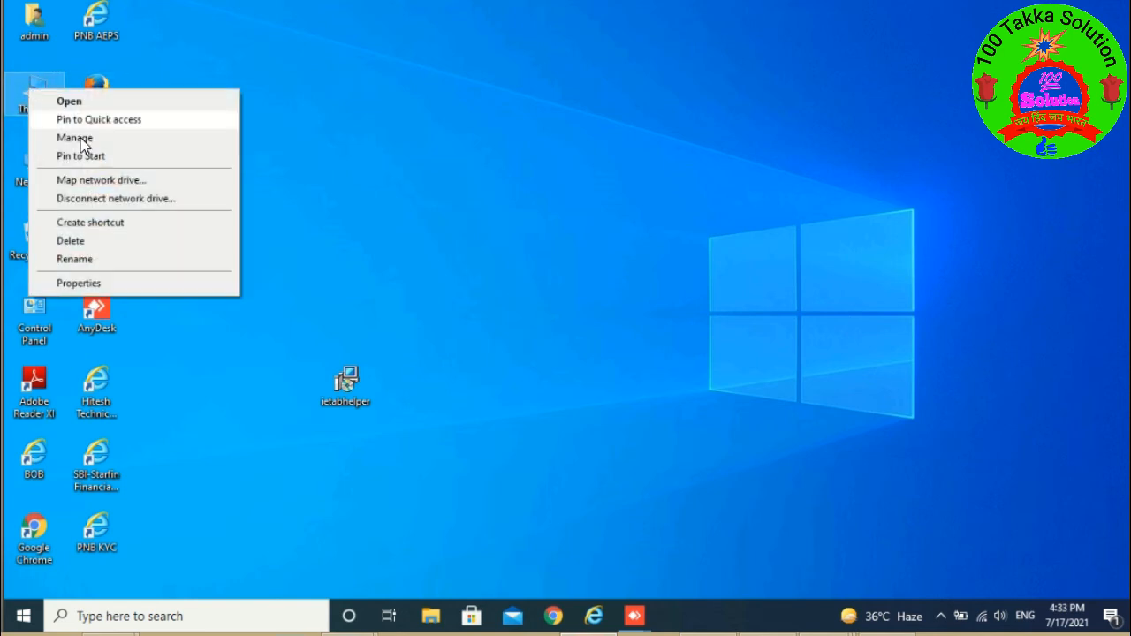
click(78, 139)
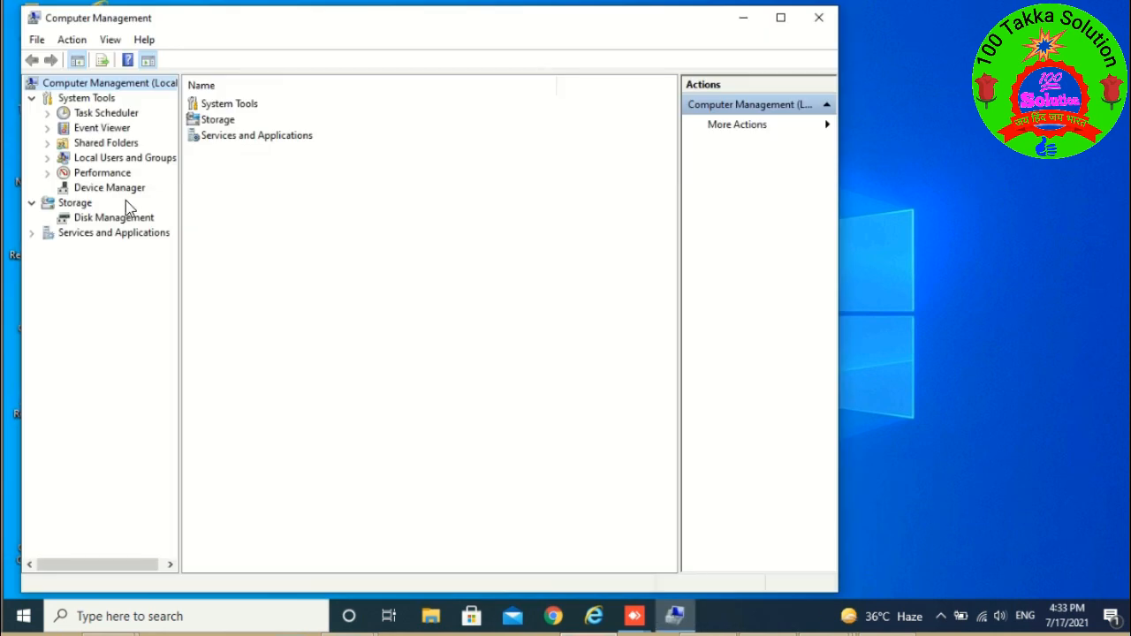
click(131, 188)
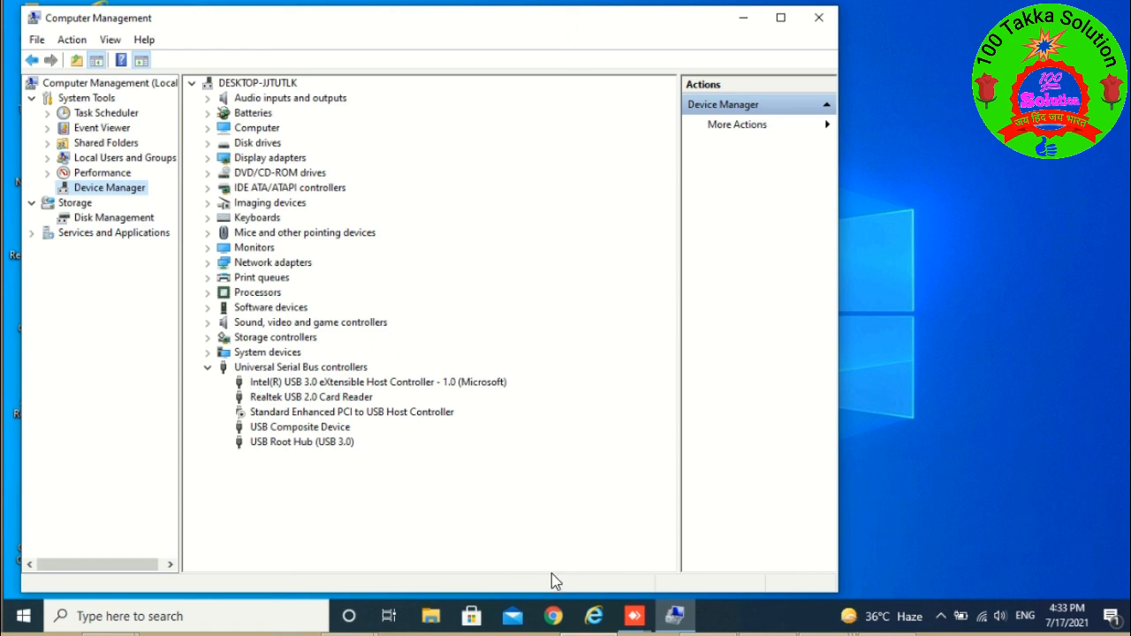
- Restart the computer to complete the software and driver setup
click(22, 618)
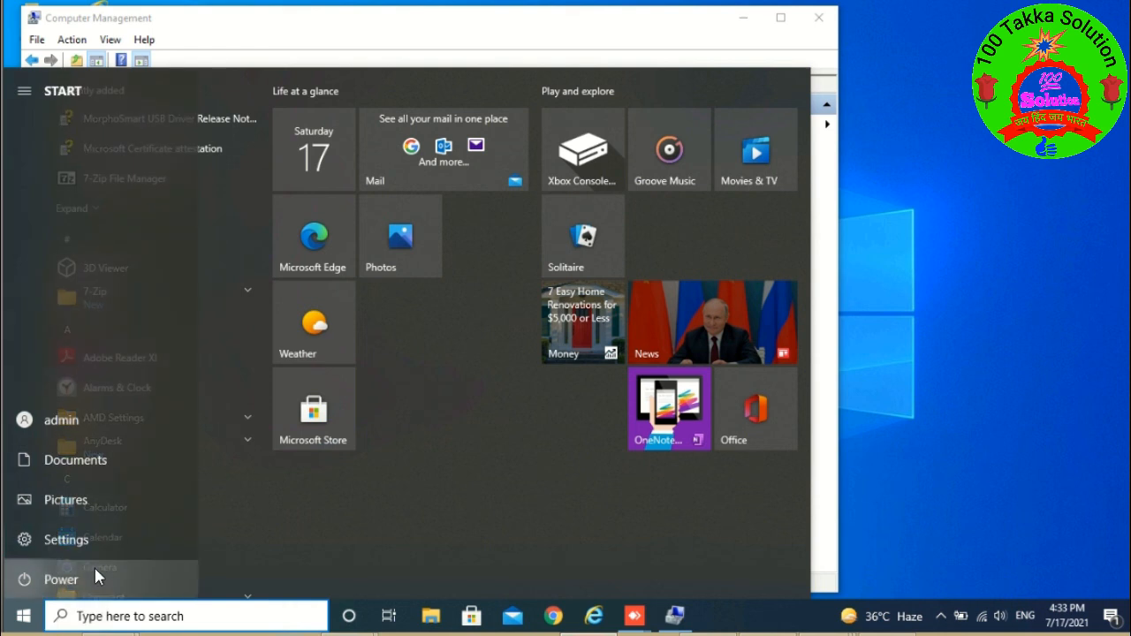
click(117, 576)
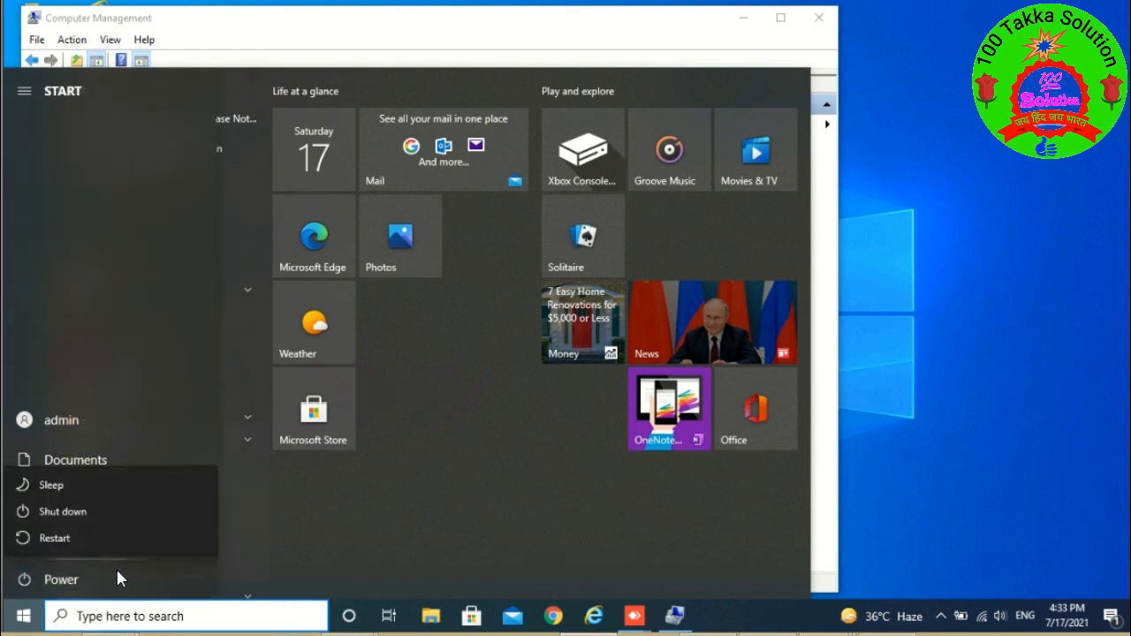
click(57, 535)
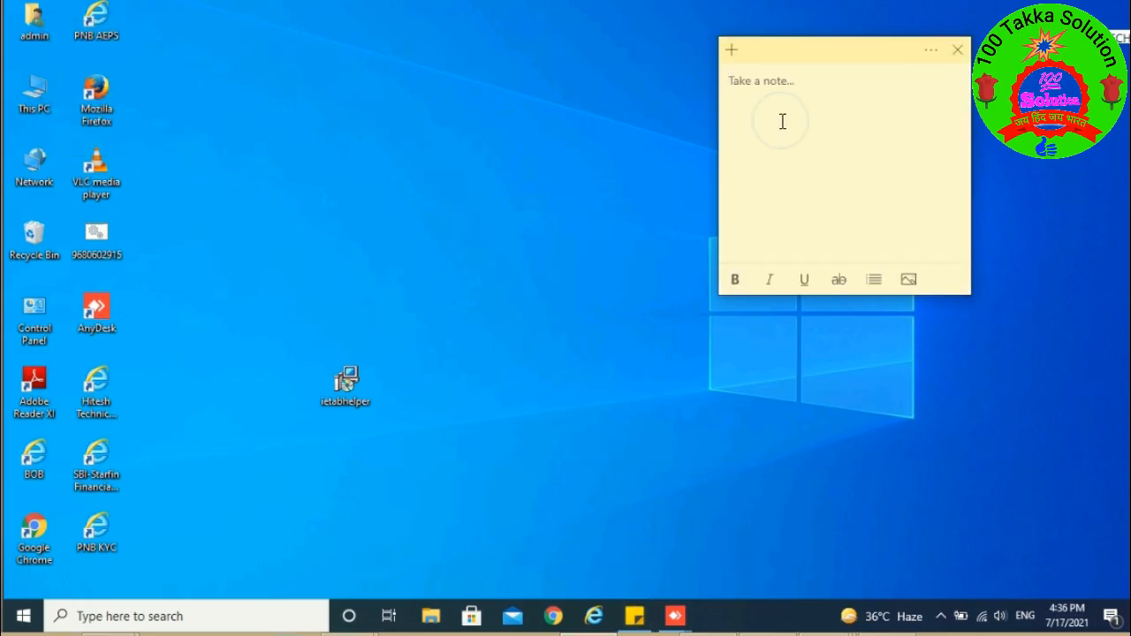
- Reopen Computer Management from This PC and list the devices in Device Manager
click(40, 105)
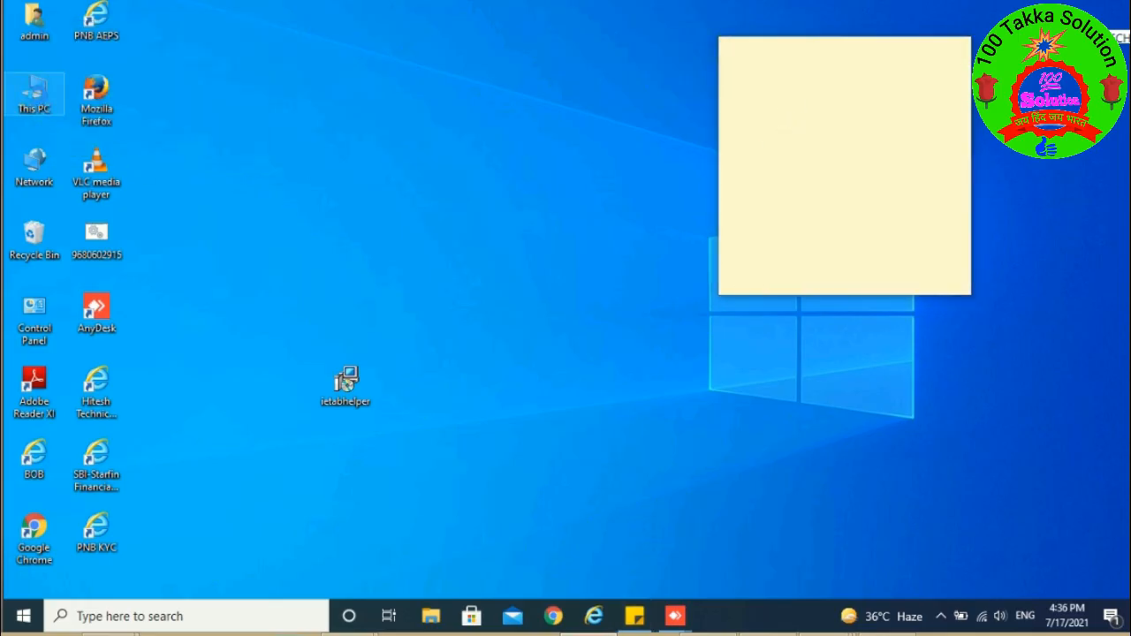
right_click(37, 94)
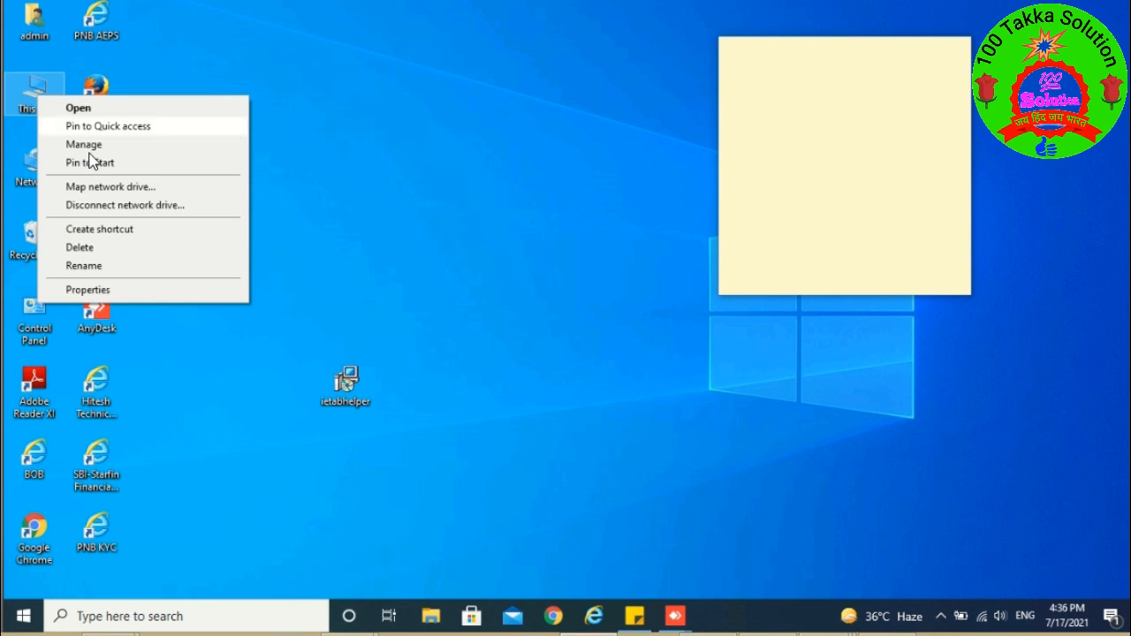
click(88, 147)
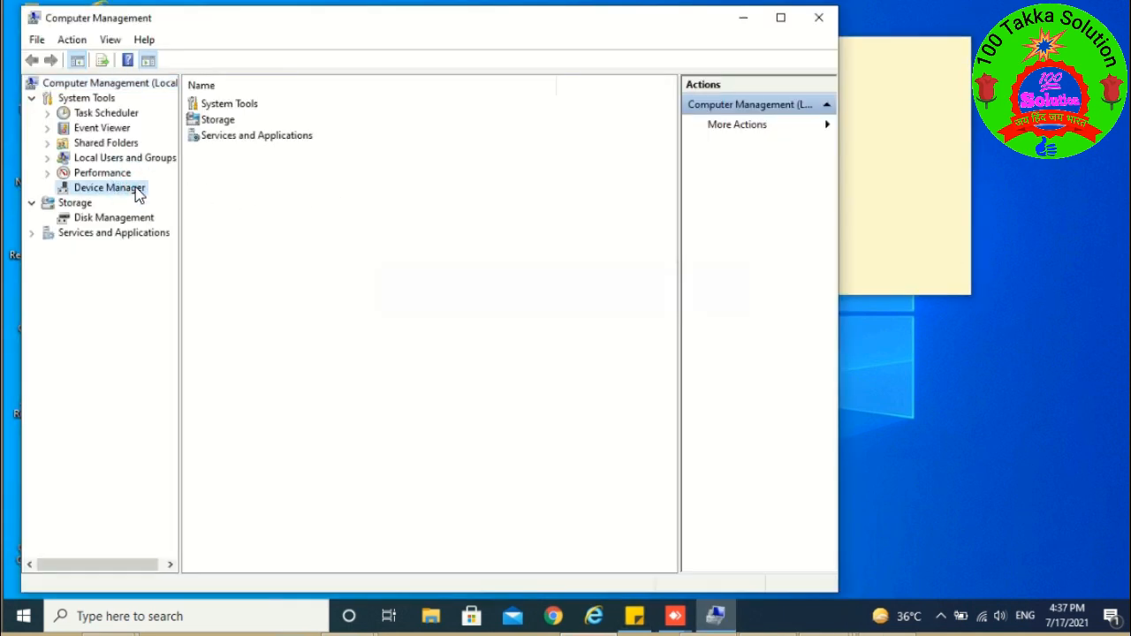
click(137, 189)
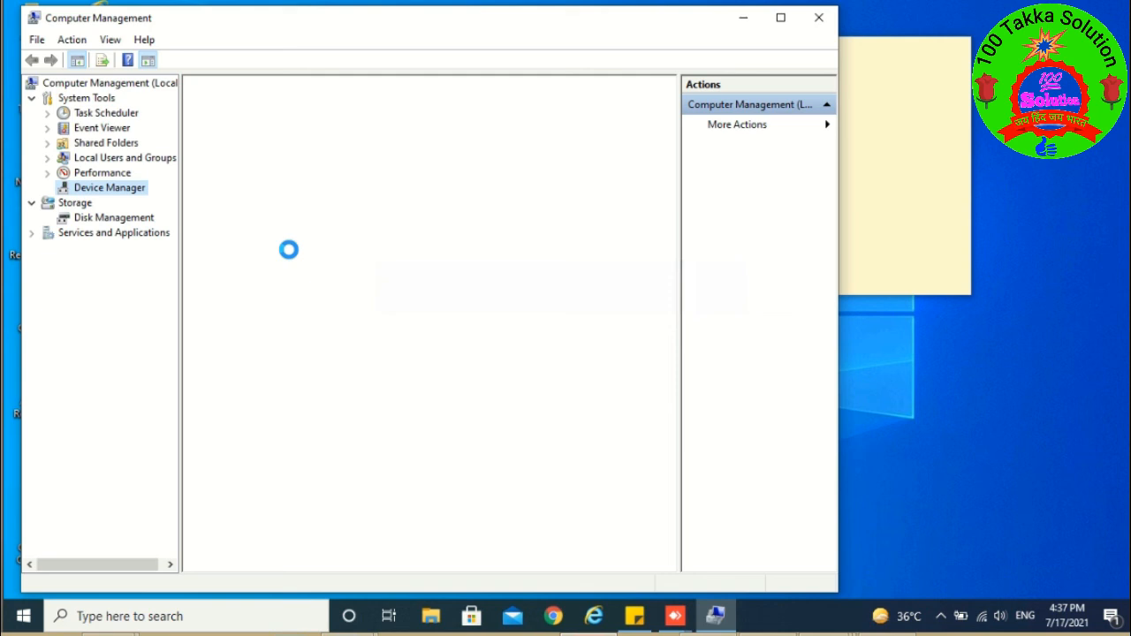
- Write "morpho lagao" in the empty sticky note to ask for the Morpho device to be plugged in
click(910, 169)
text(morpho lagao)
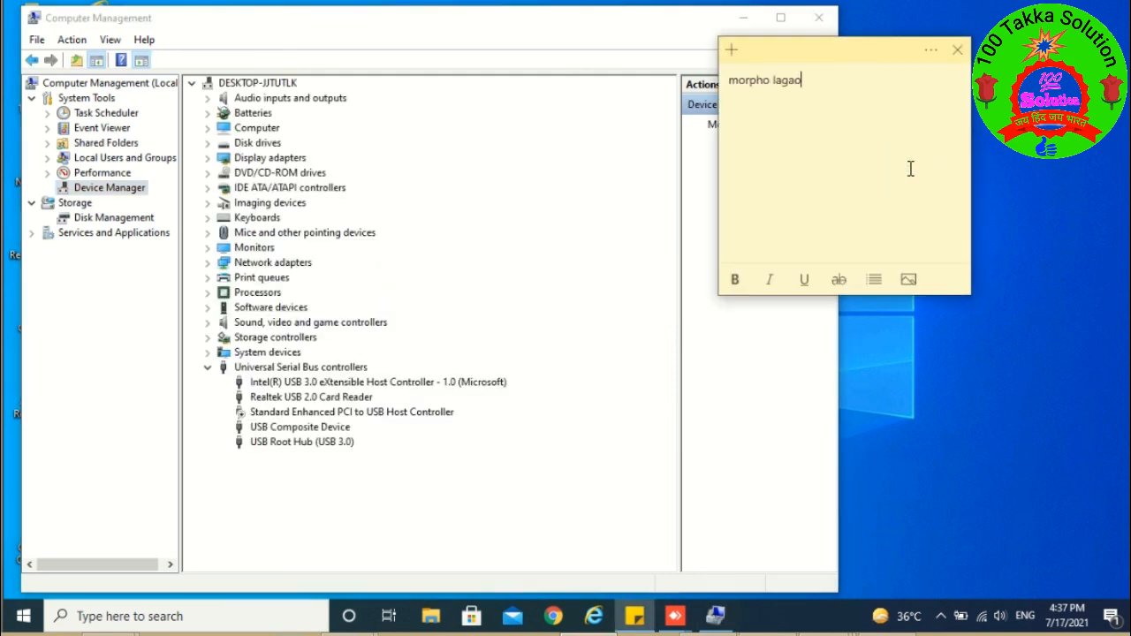